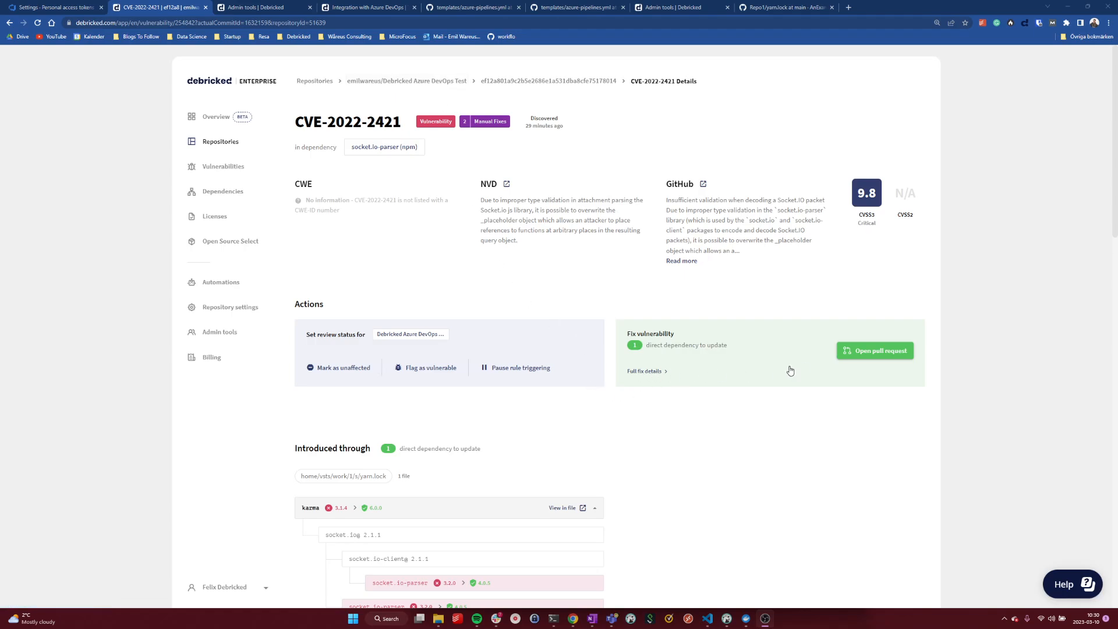
# Request a fix pull request for CVE-2022-2421 with the default commit message and no email notification
pyautogui.click(880, 352)
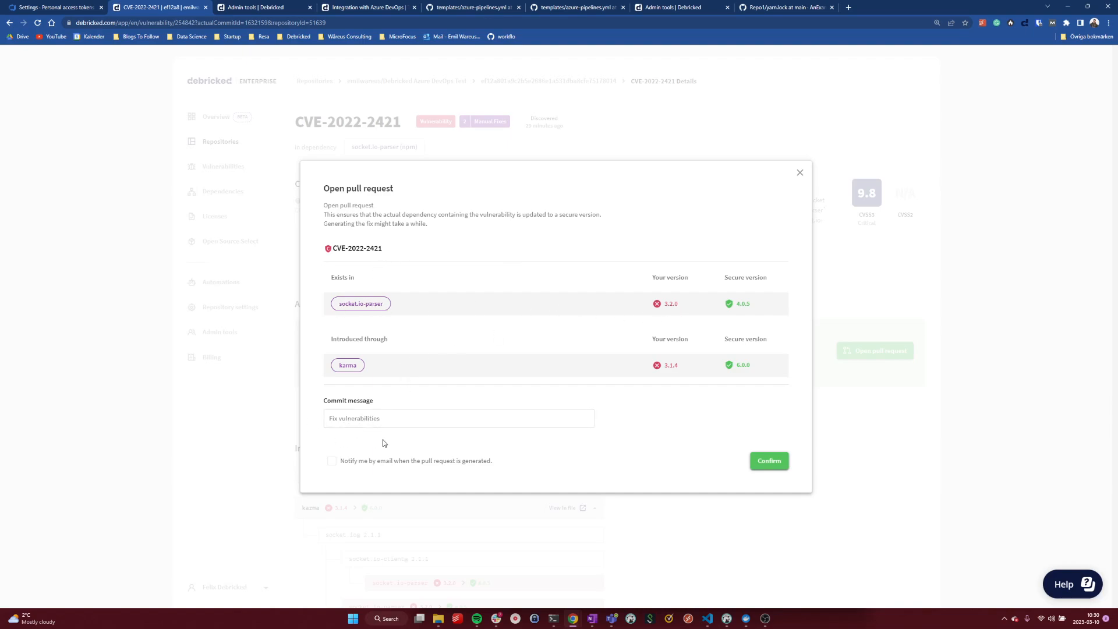
pyautogui.click(765, 464)
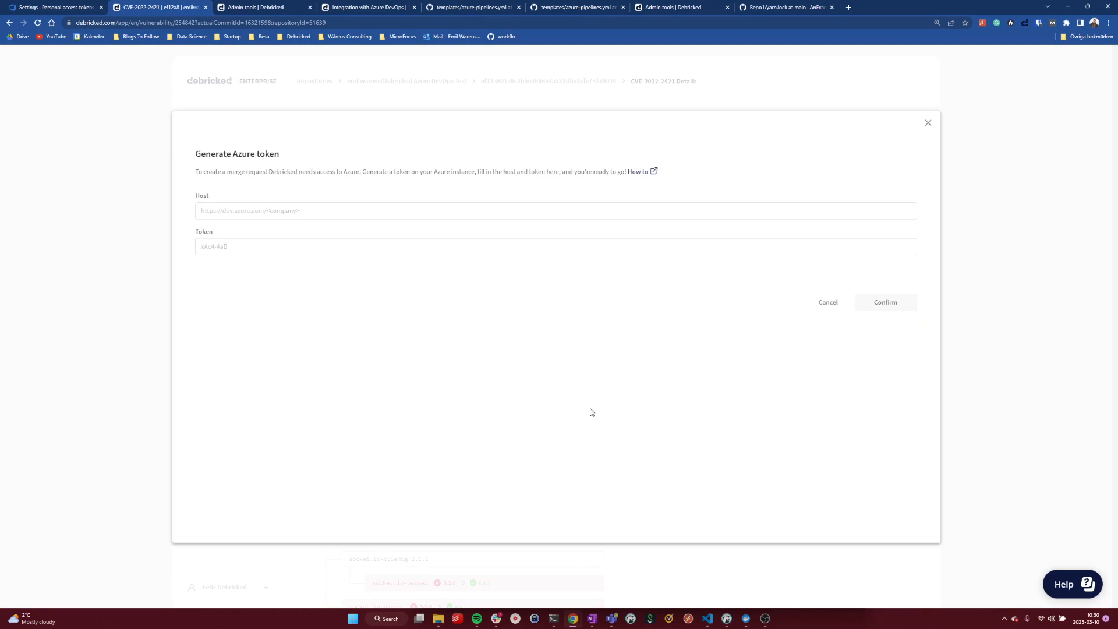
pyautogui.hotkey('ctrl', '+')
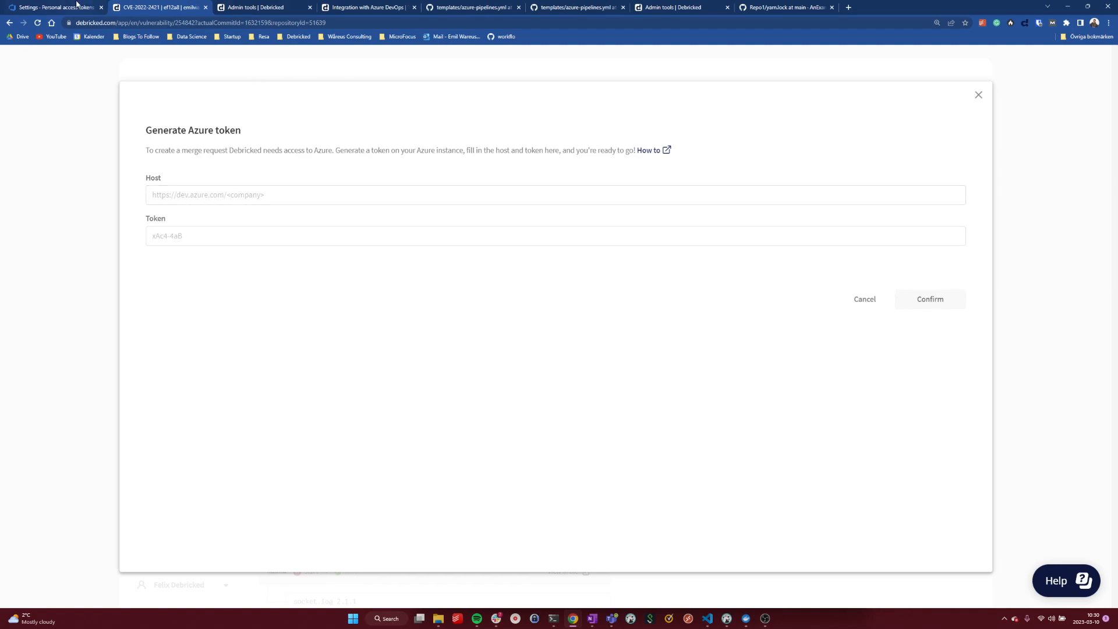
# Fill in the Azure token form's host with the organization's dev.azure.com address from Azure DevOps, leaving out the user settings path
pyautogui.click(50, 5)
pyautogui.click(148, 22)
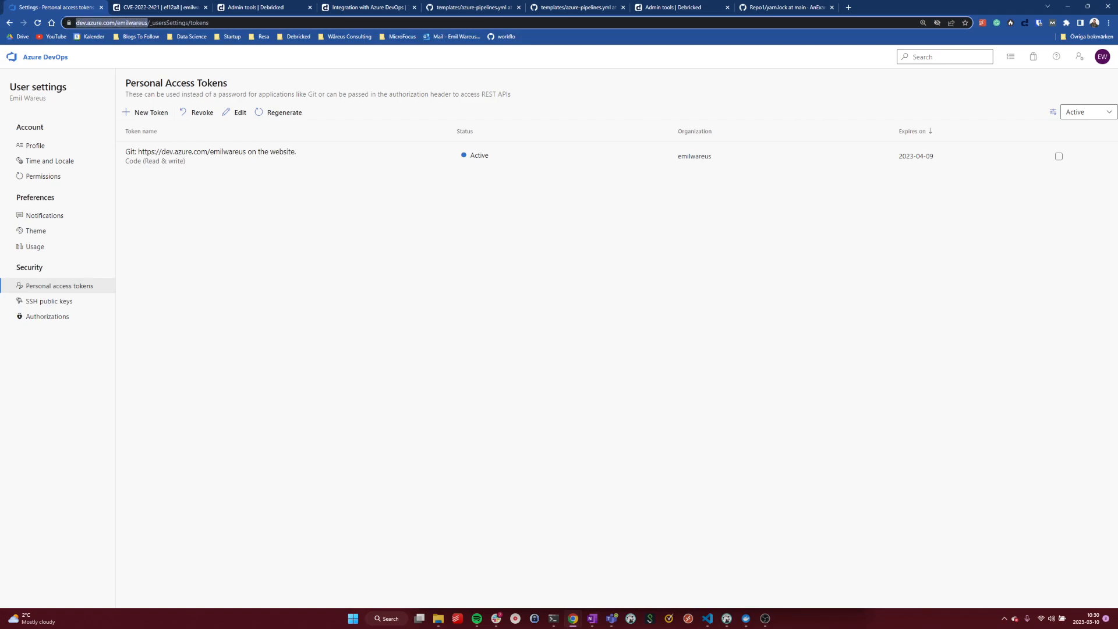
pyautogui.moveTo(76, 22); pyautogui.dragTo(153, 16)
pyautogui.click(150, 7)
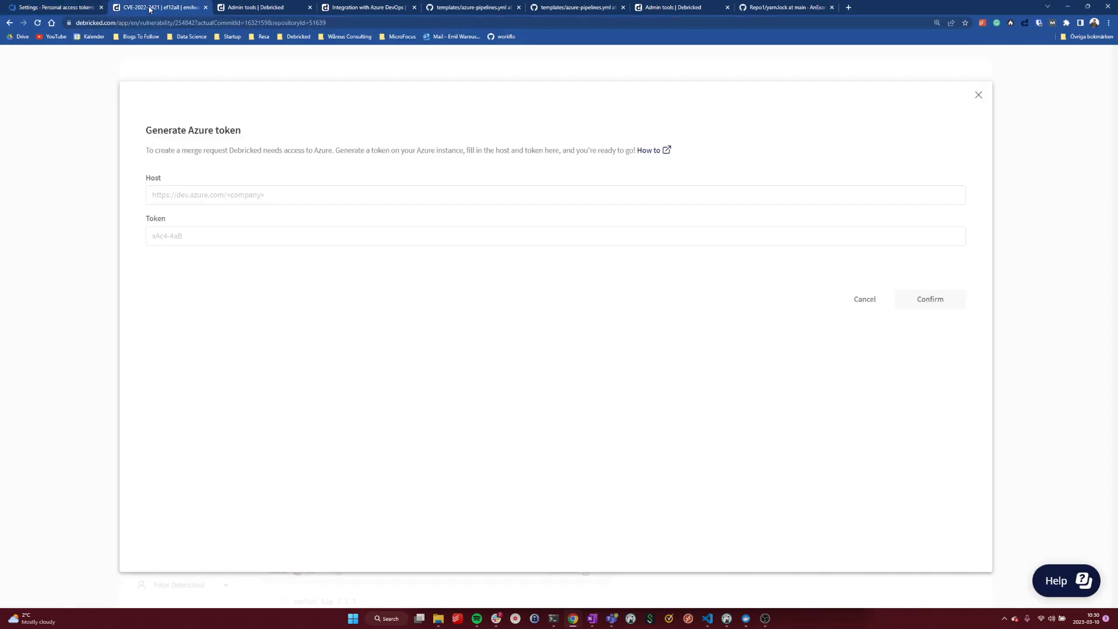
pyautogui.click(238, 194)
pyautogui.write('https://dev.azure.com/emilwareus/_usersSettings/tokens')
pyautogui.moveTo(339, 194); pyautogui.dragTo(272, 197)
pyautogui.press('BackSpace')
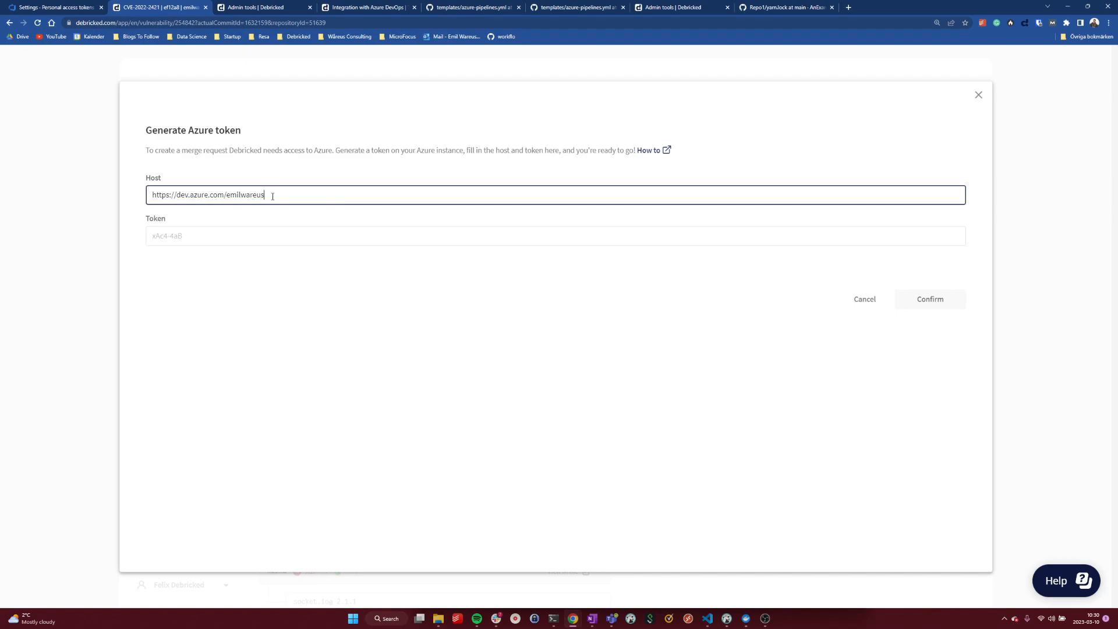
# Start a new personal access token in Azure DevOps named Debricked PR, keeping the 30-day expiration
pyautogui.click(69, 7)
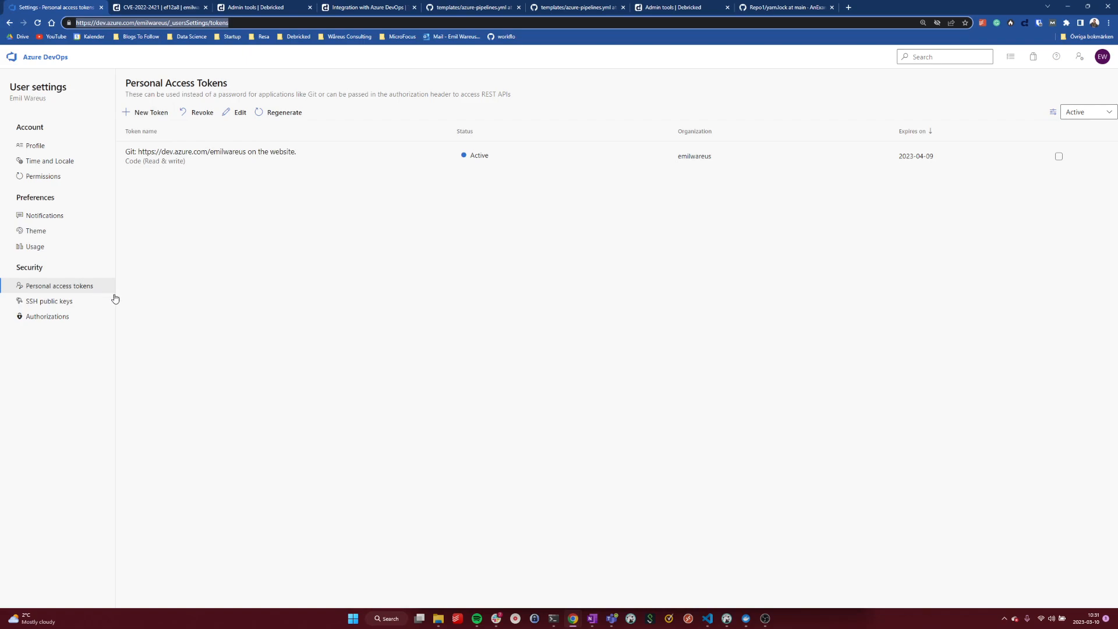
pyautogui.click(147, 116)
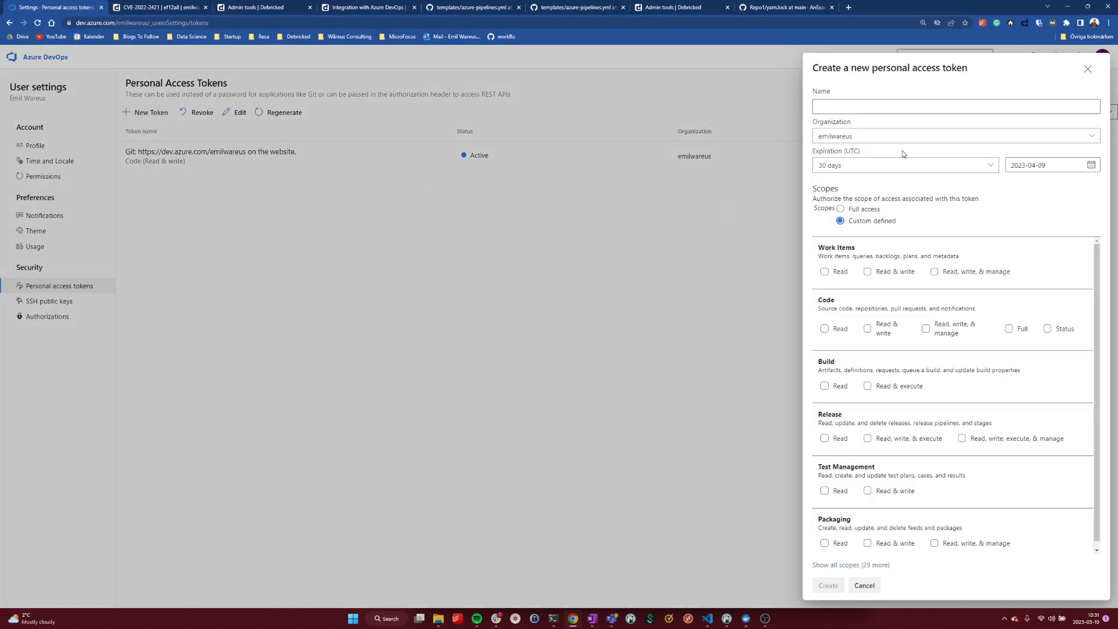
pyautogui.click(878, 107)
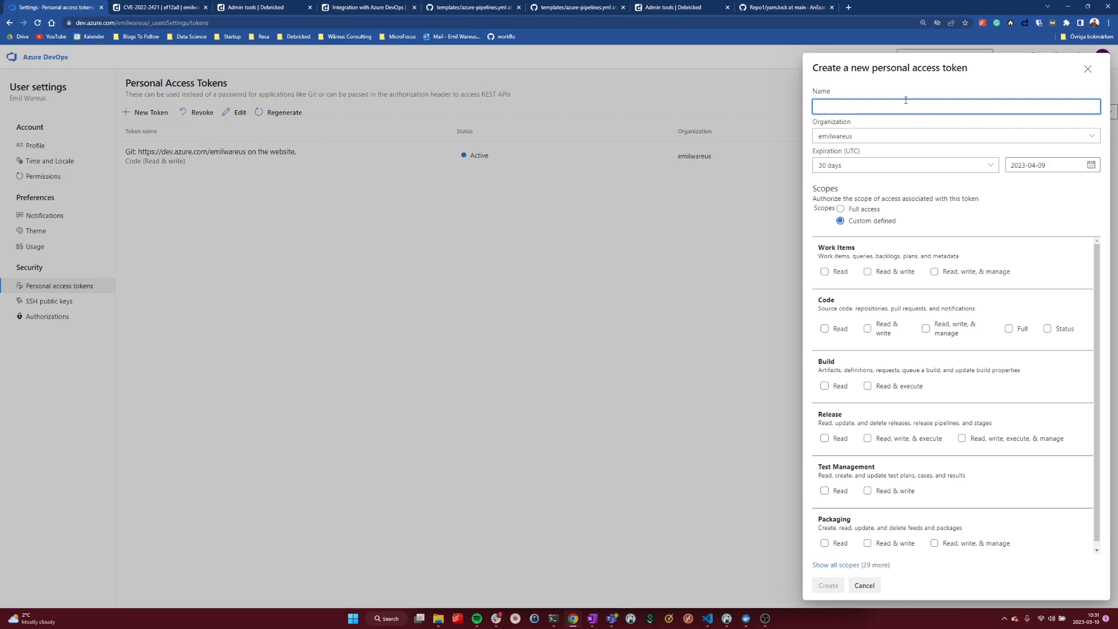
pyautogui.write('Debricked PR')
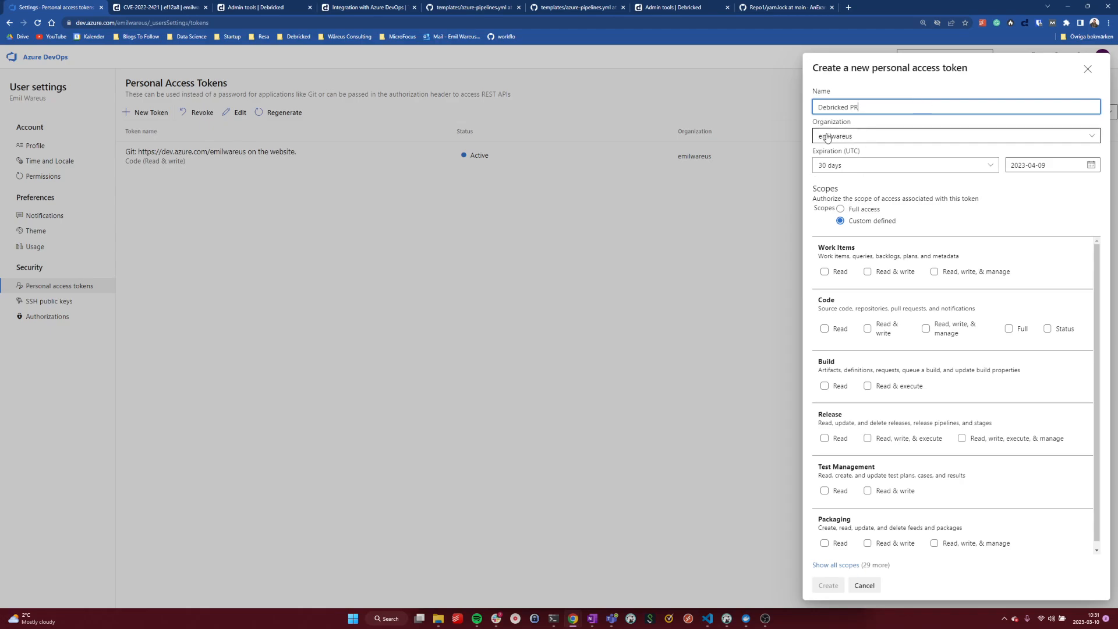
pyautogui.click(886, 166)
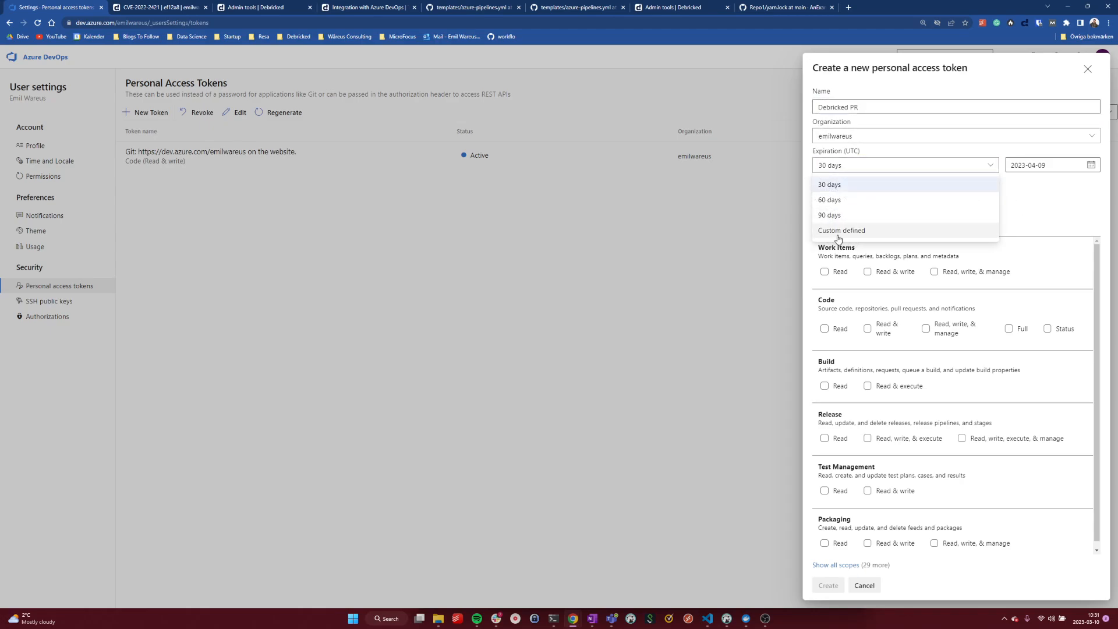
pyautogui.click(1007, 215)
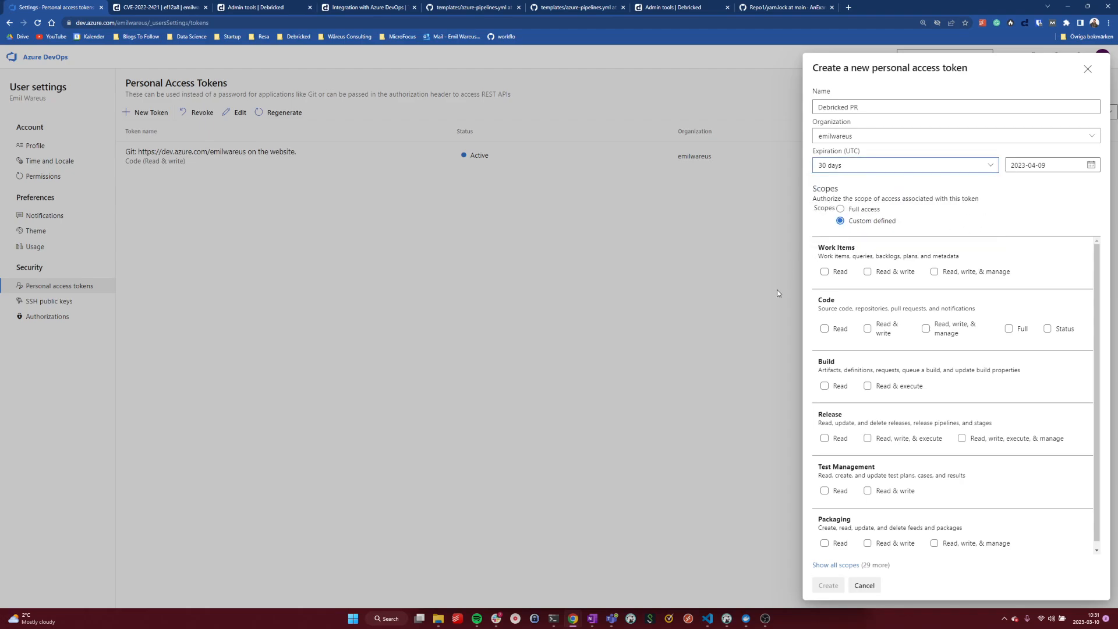
# Consult the Debricked integration guide for the required scope, grant the token Code (Read, write, & manage) and create it
pyautogui.click(264, 7)
pyautogui.click(373, 7)
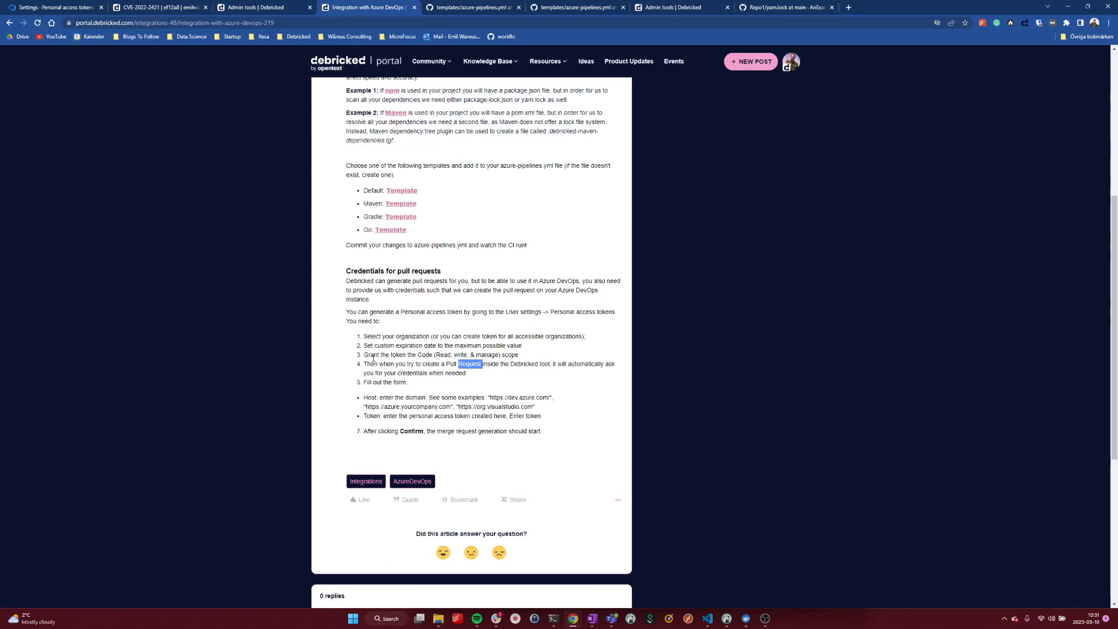
pyautogui.moveTo(365, 355); pyautogui.dragTo(434, 356)
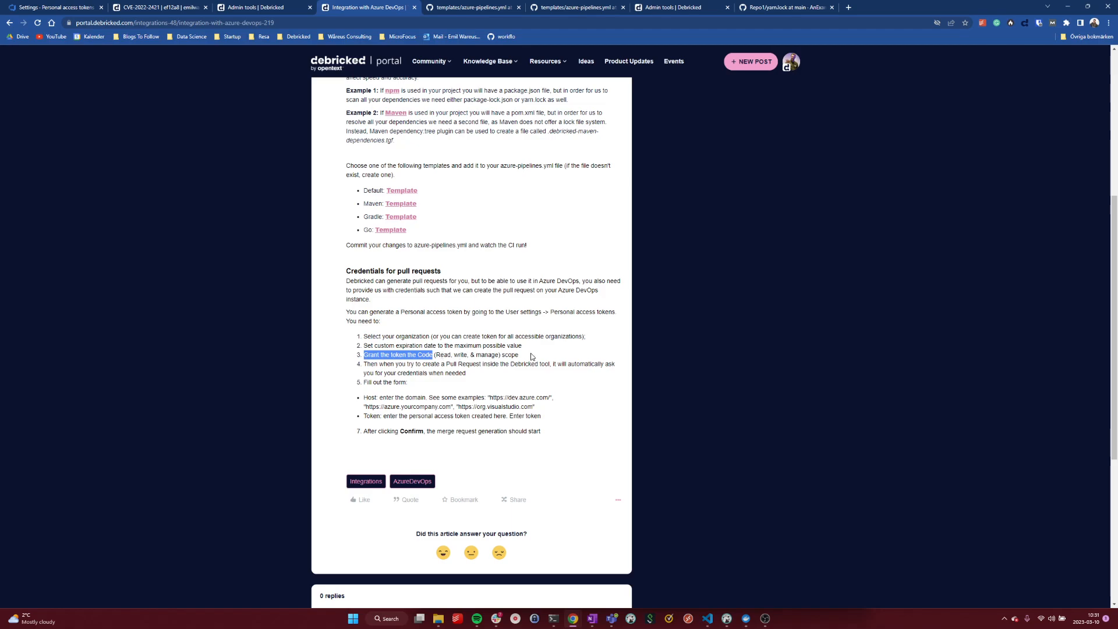
pyautogui.moveTo(527, 356); pyautogui.dragTo(402, 356)
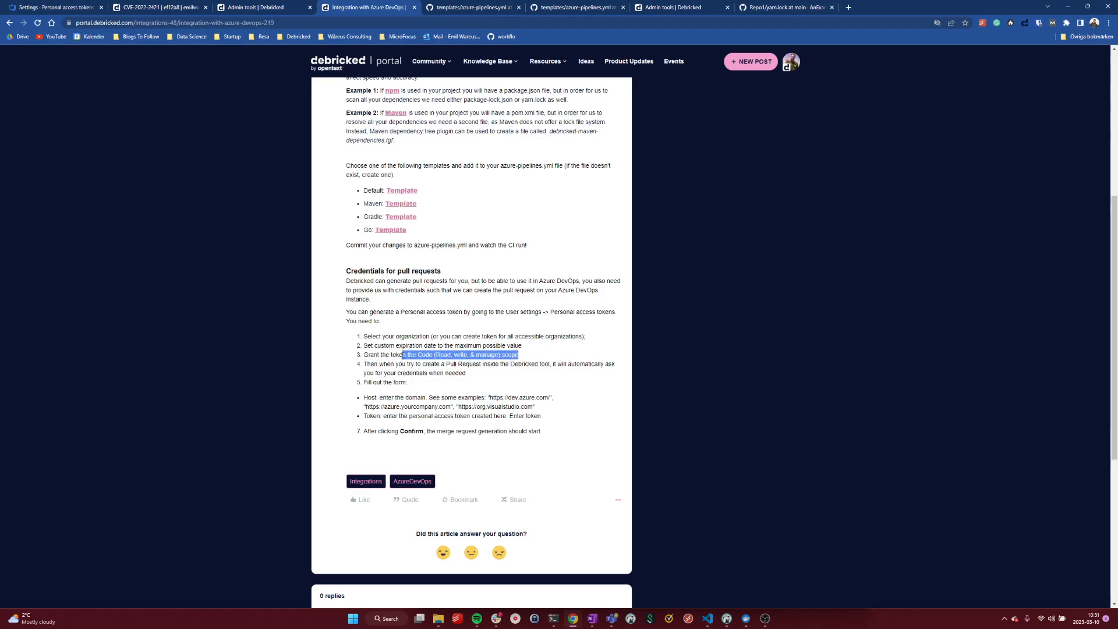
pyautogui.click(47, 7)
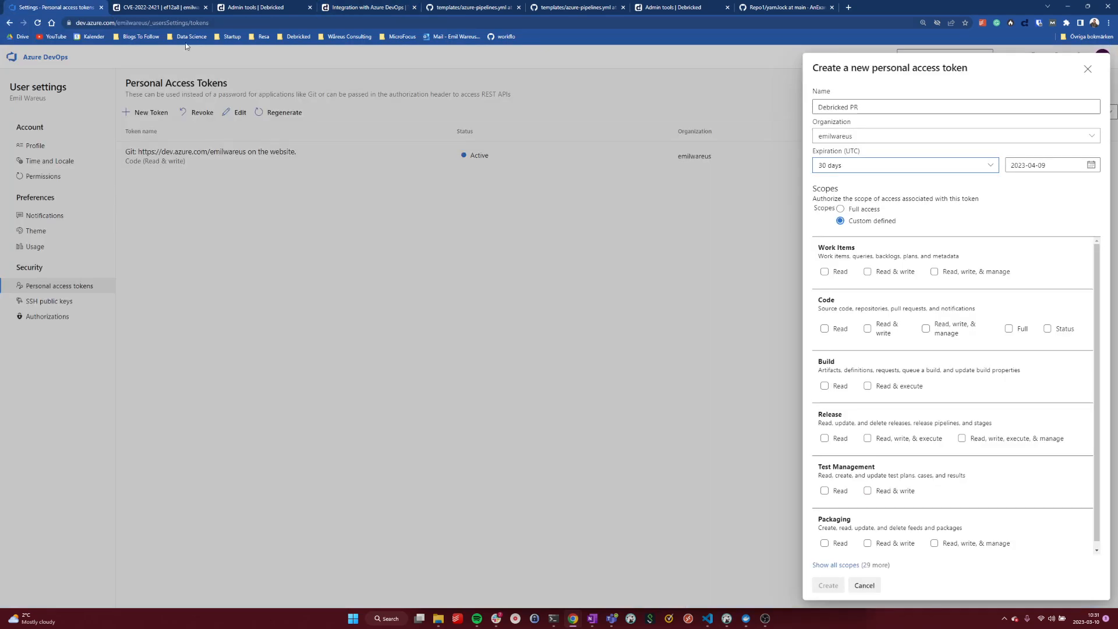
pyautogui.click(926, 328)
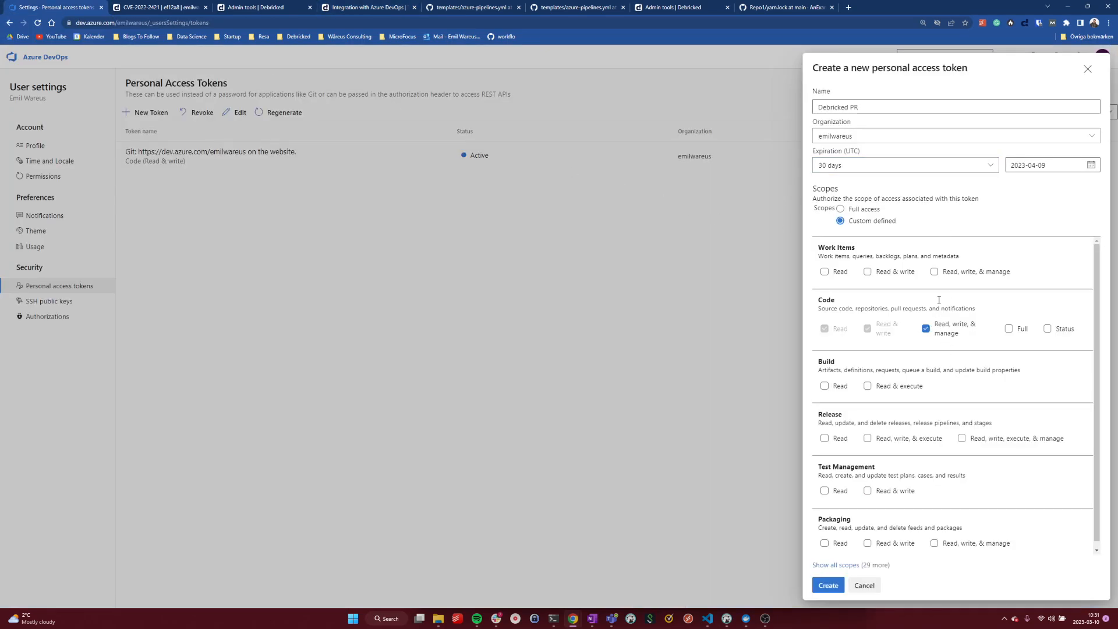
pyautogui.click(831, 590)
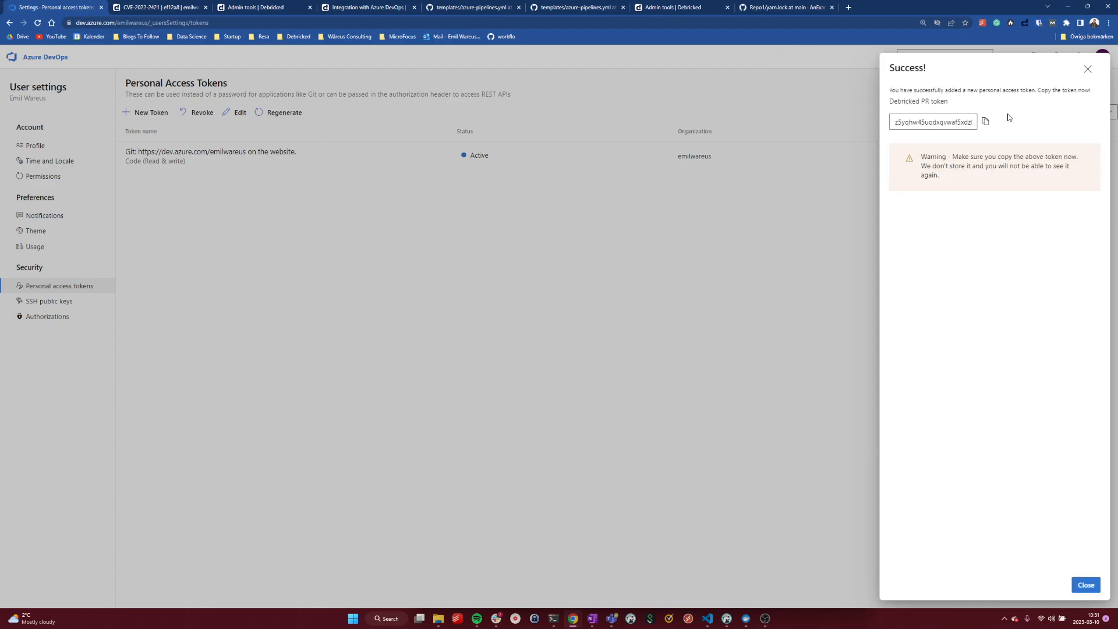
# Copy the new personal access token, paste it into the Token field of Debricked's Azure token form and confirm
pyautogui.click(986, 123)
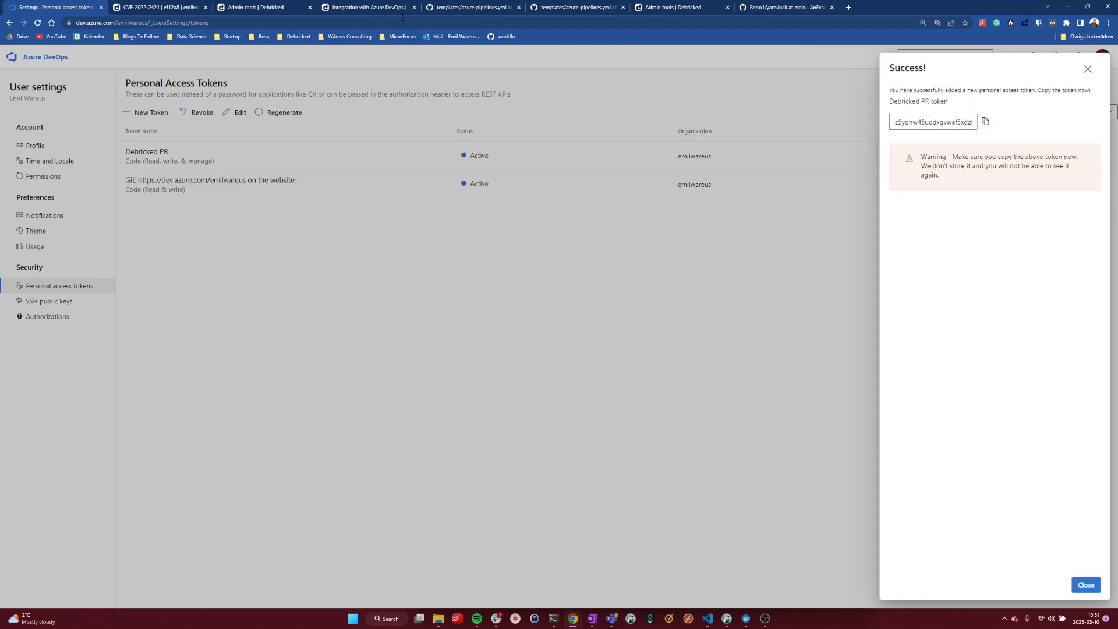
pyautogui.click(173, 7)
pyautogui.click(209, 236)
pyautogui.hotkey('ctrl', 'v')
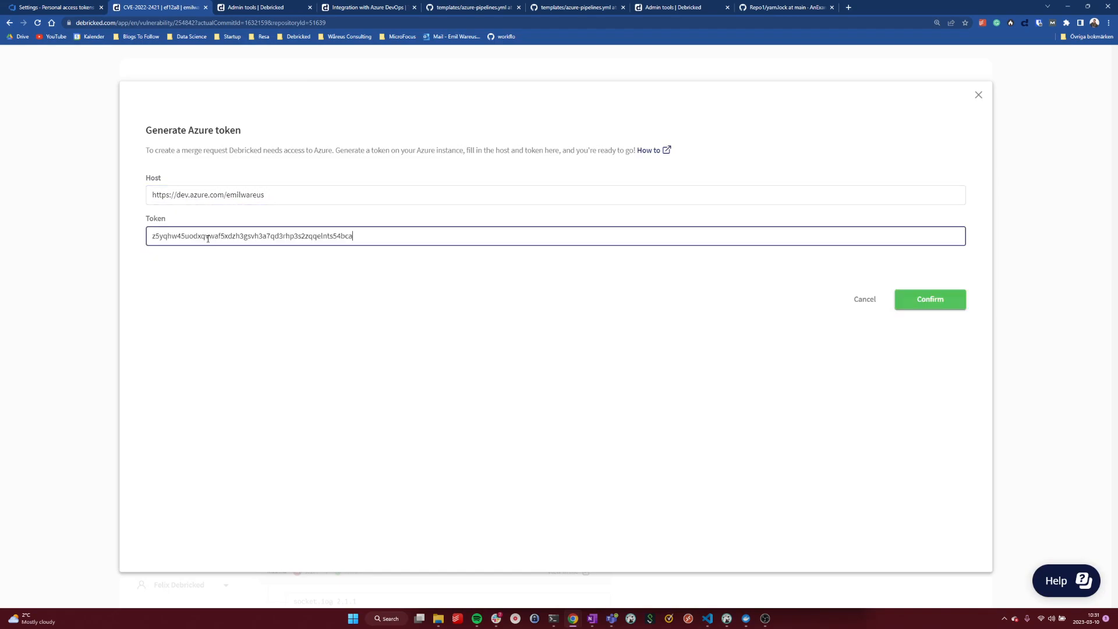
pyautogui.click(940, 301)
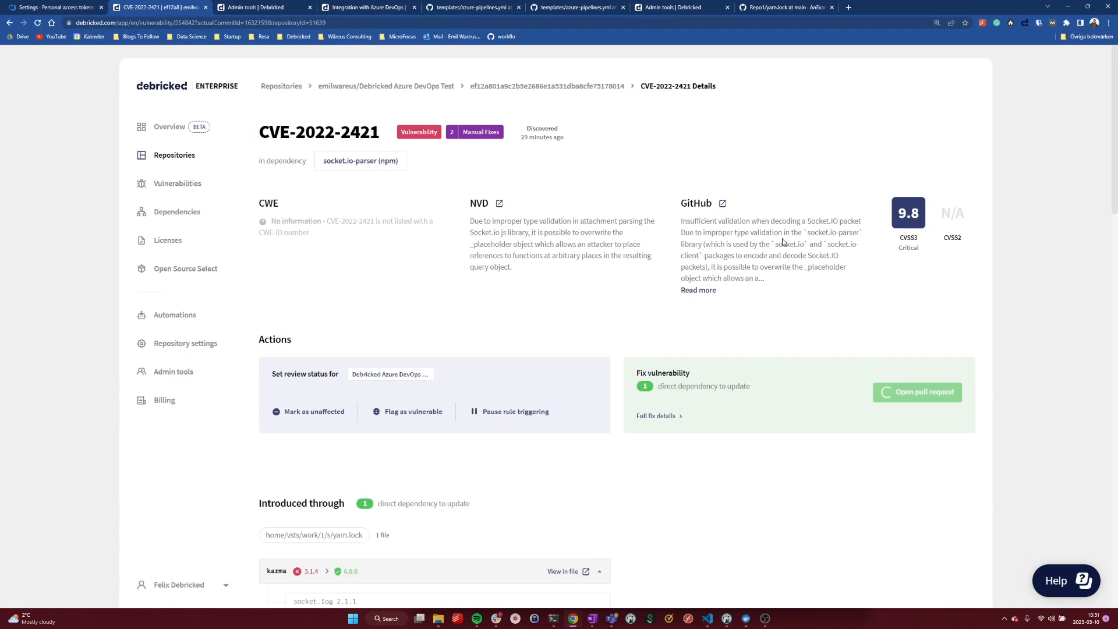
# Examine the dependency tree that introduces the vulnerability, from karma to socket.io-parser, including the vulnerable and secure versions
pyautogui.scroll(-2, 864, 289)
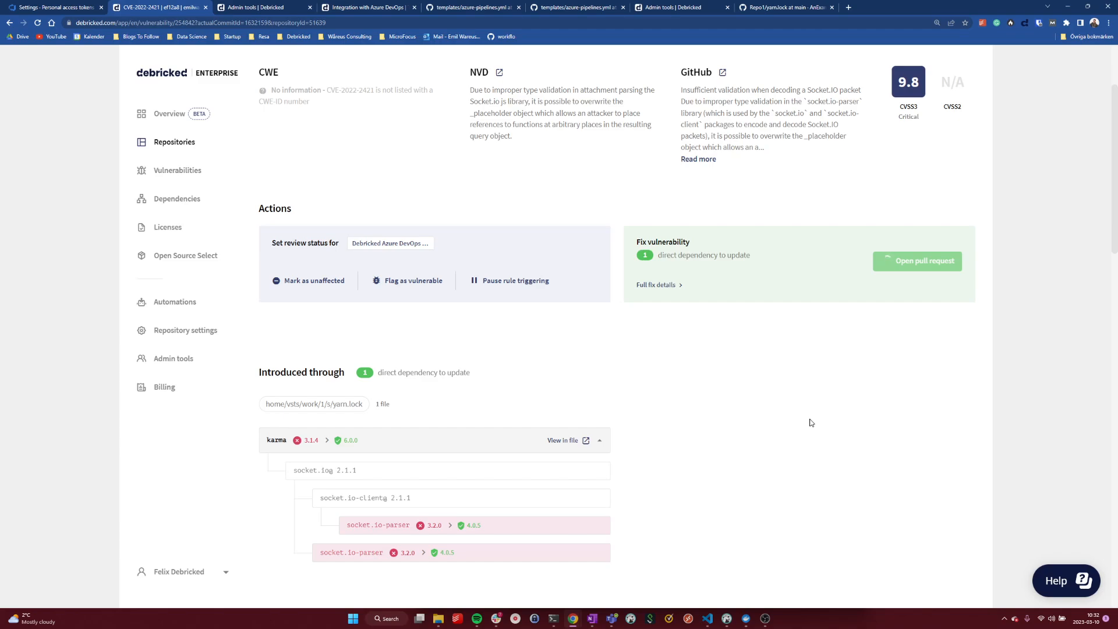
pyautogui.scroll(-1, 781, 408)
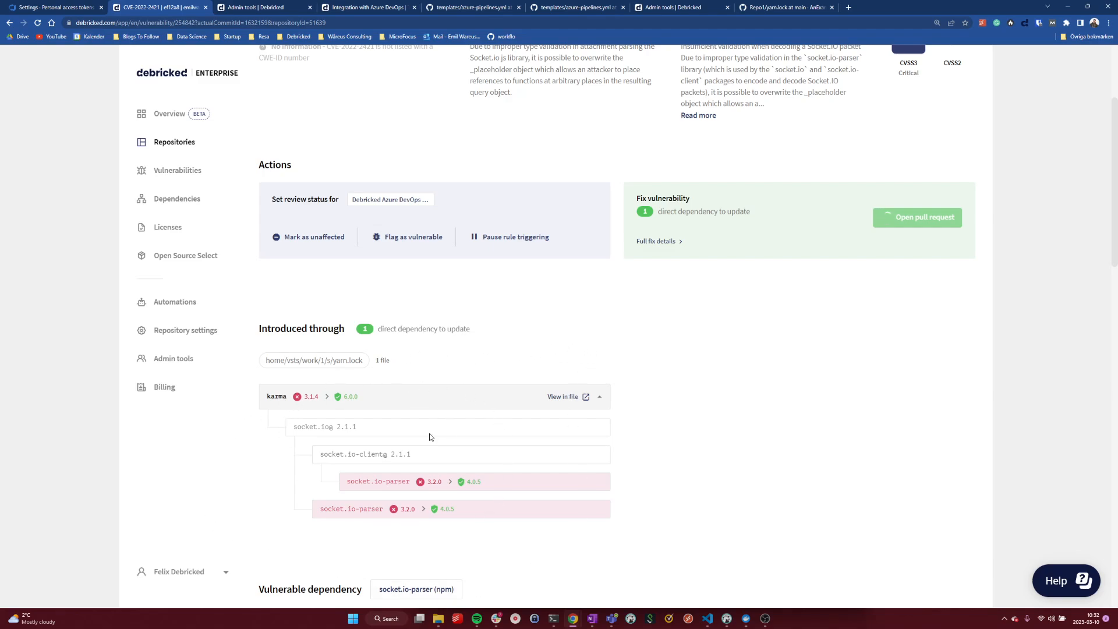
pyautogui.moveTo(348, 483); pyautogui.dragTo(409, 480)
pyautogui.scroll(-1, 428, 478)
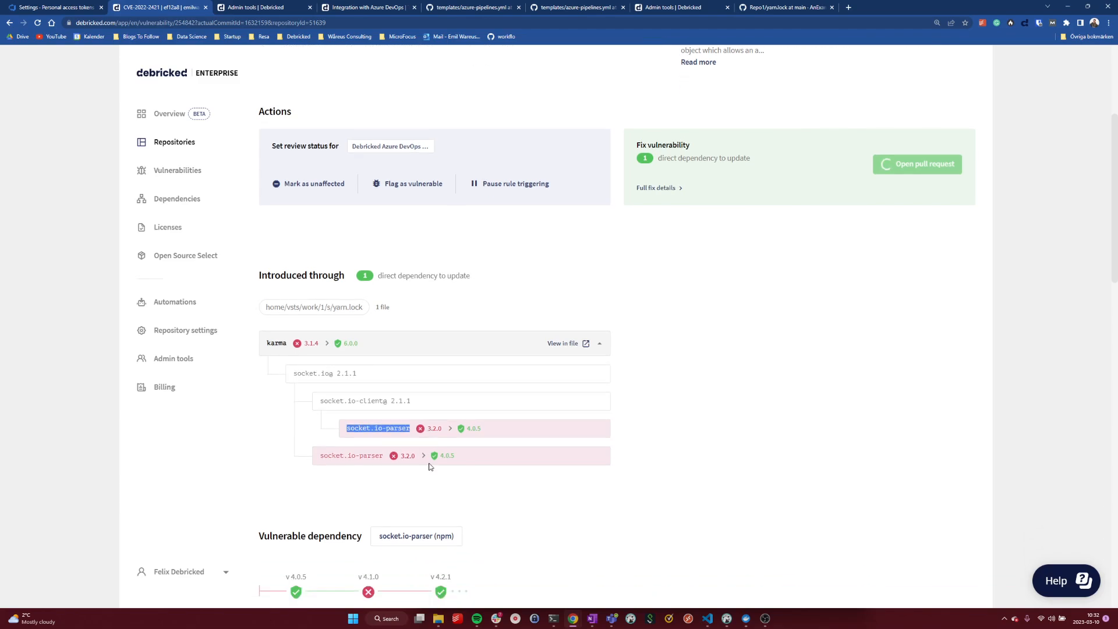
pyautogui.moveTo(428, 395); pyautogui.dragTo(469, 395)
pyautogui.moveTo(484, 399)
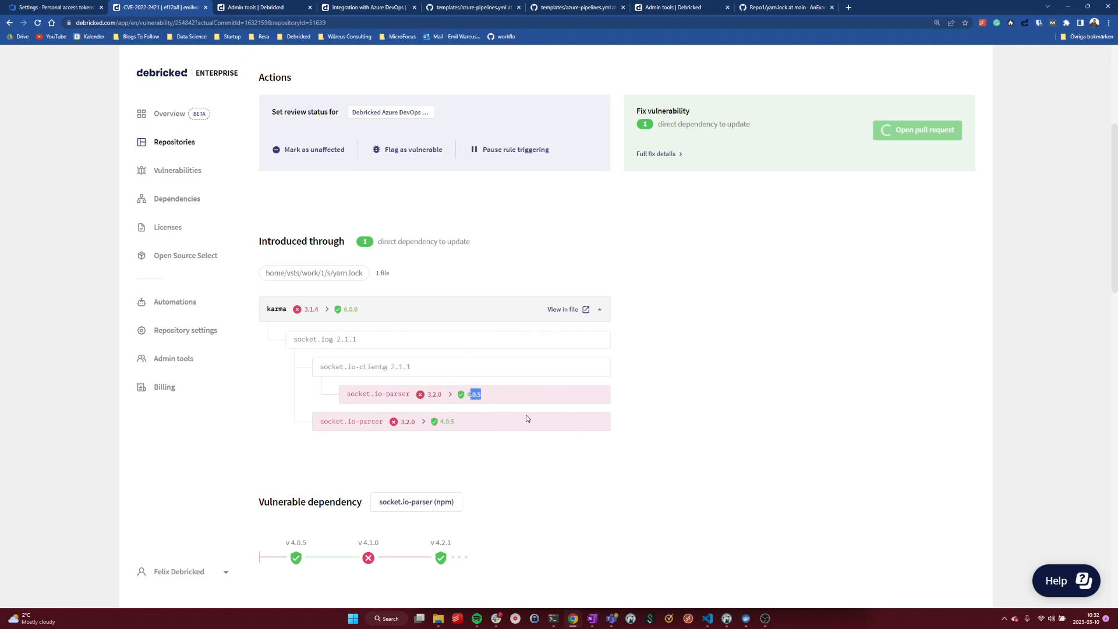
pyautogui.click(557, 413)
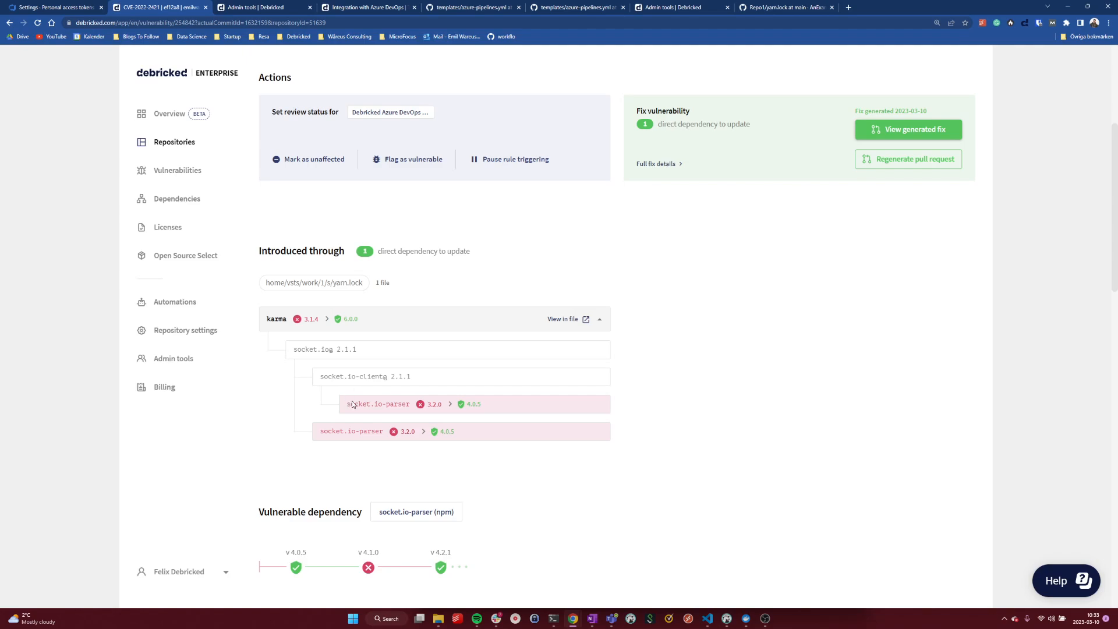
pyautogui.moveTo(348, 403); pyautogui.dragTo(416, 401)
pyautogui.click(266, 322)
pyautogui.moveTo(266, 320); pyautogui.dragTo(289, 321)
pyautogui.doubleClick(269, 321)
pyautogui.moveTo(304, 322); pyautogui.dragTo(320, 323)
pyautogui.click(369, 324)
pyautogui.moveTo(325, 378); pyautogui.dragTo(407, 404)
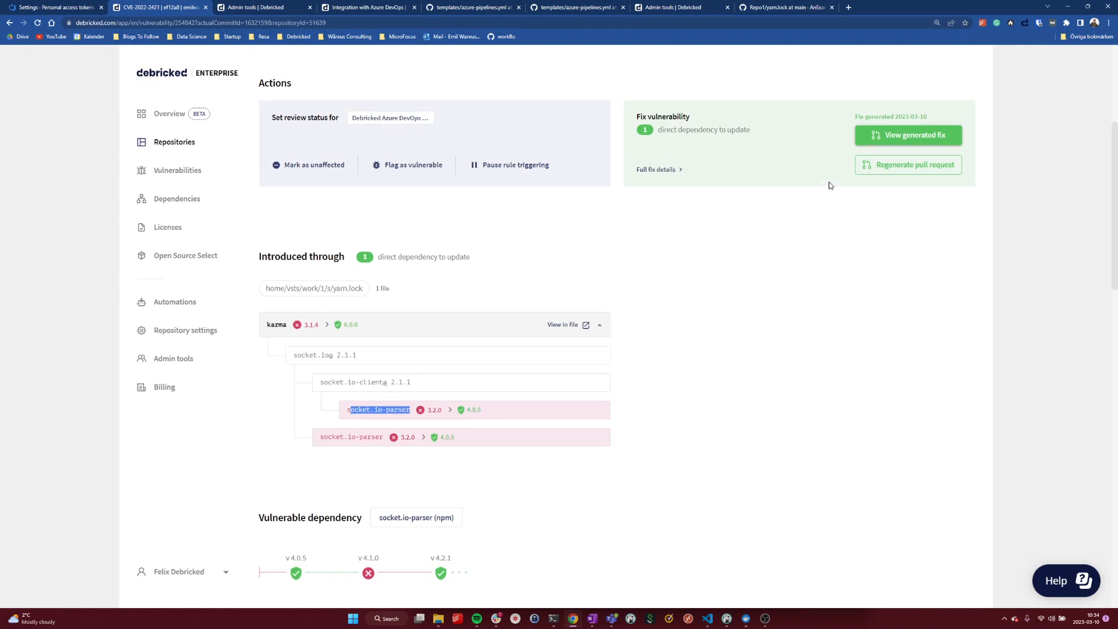
# Open the generated fix's pull request in Azure DevOps and read the expanded vulnerability description in its comment
pyautogui.scroll(1, 830, 146)
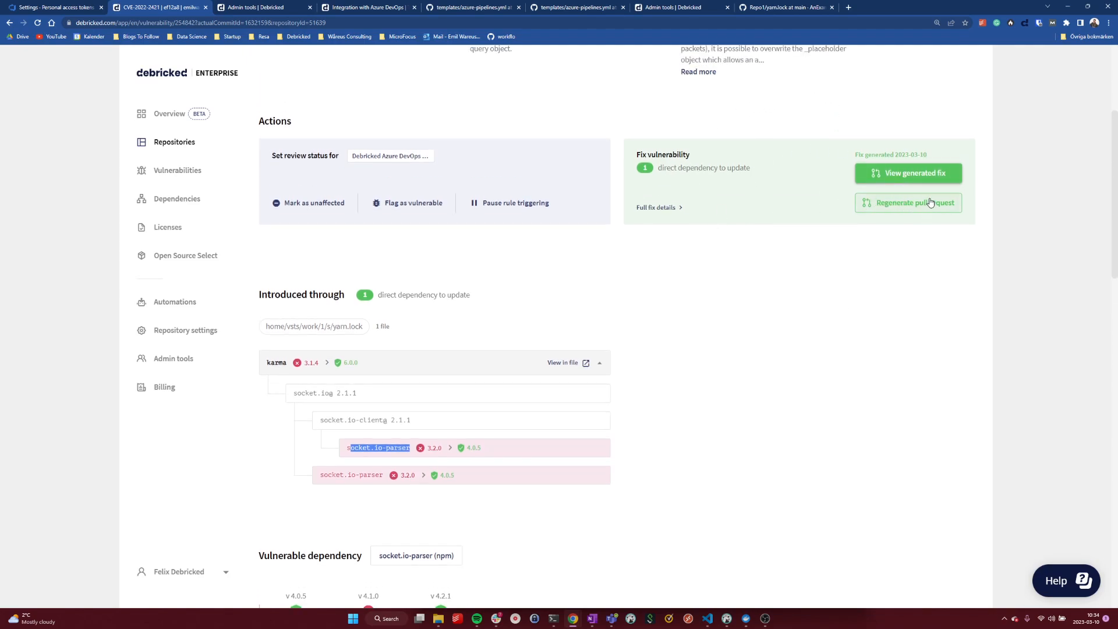
pyautogui.click(907, 173)
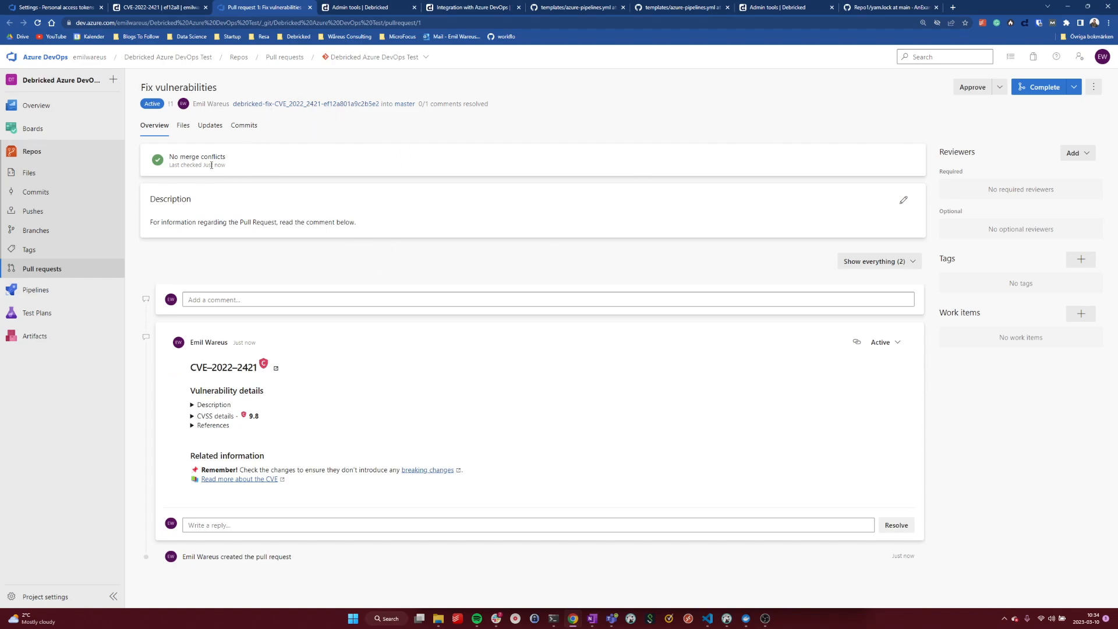
pyautogui.click(196, 407)
pyautogui.scroll(-3, 220, 262)
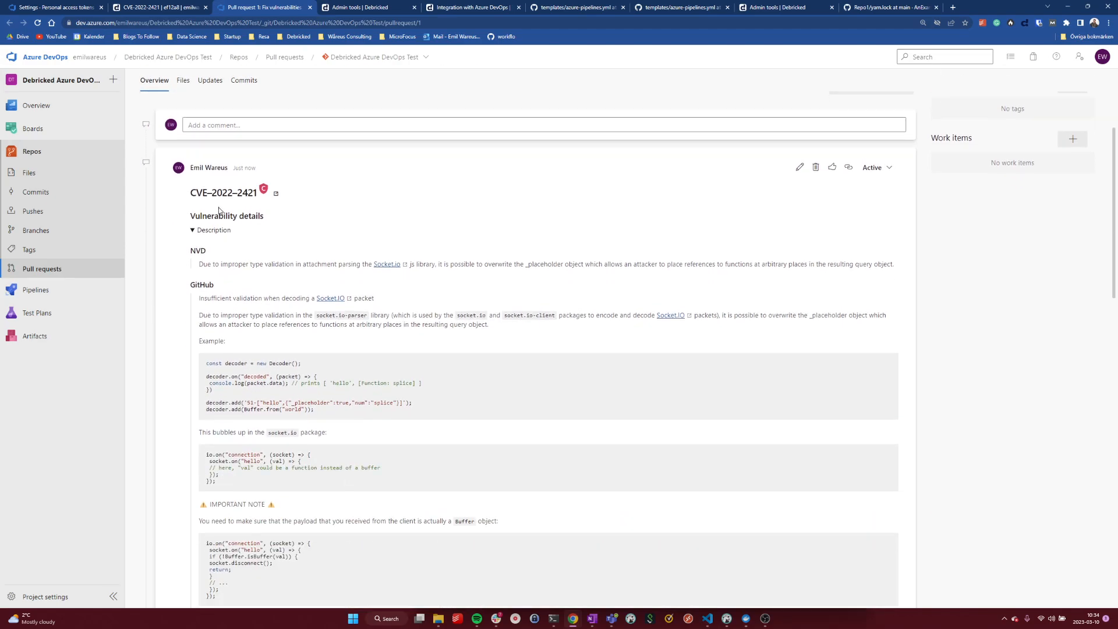
pyautogui.scroll(-1, 205, 209)
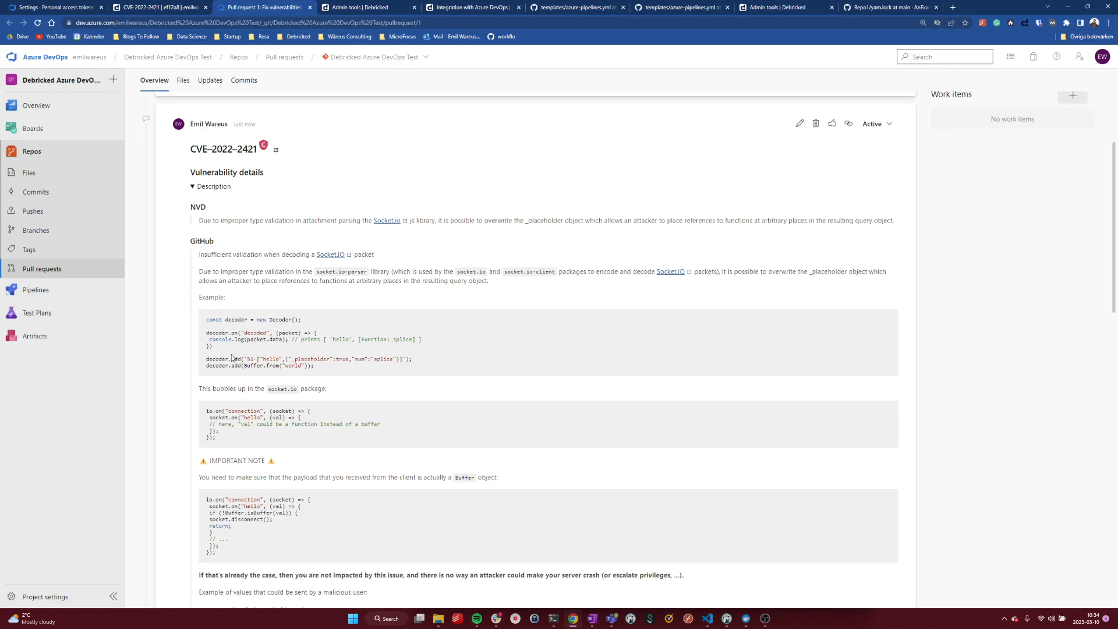
pyautogui.scroll(-15, 239, 350)
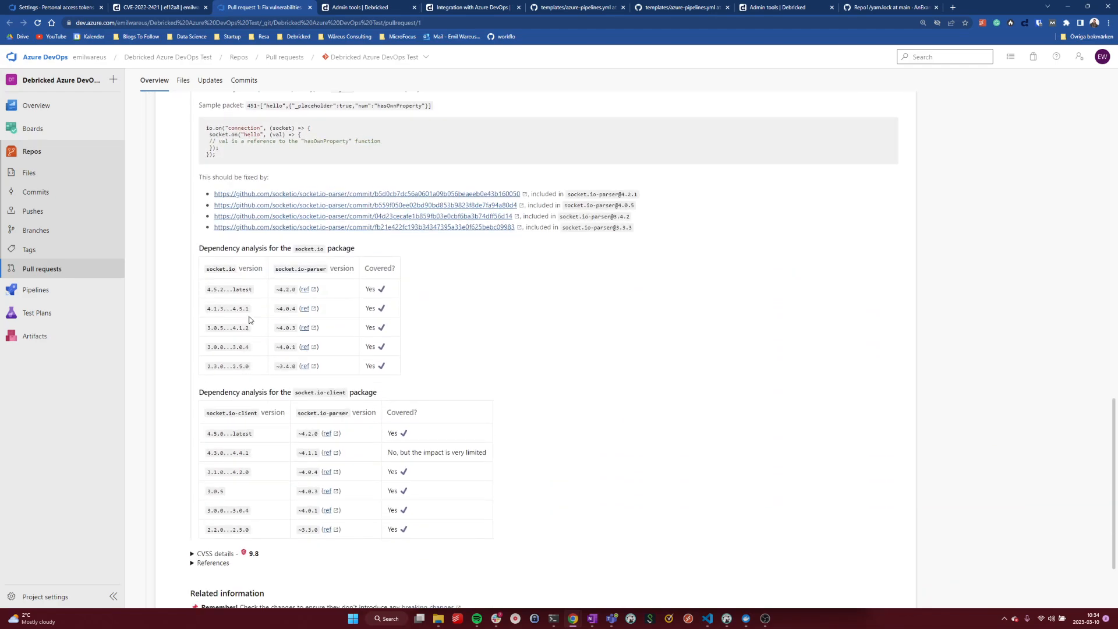
pyautogui.scroll(-2, 249, 319)
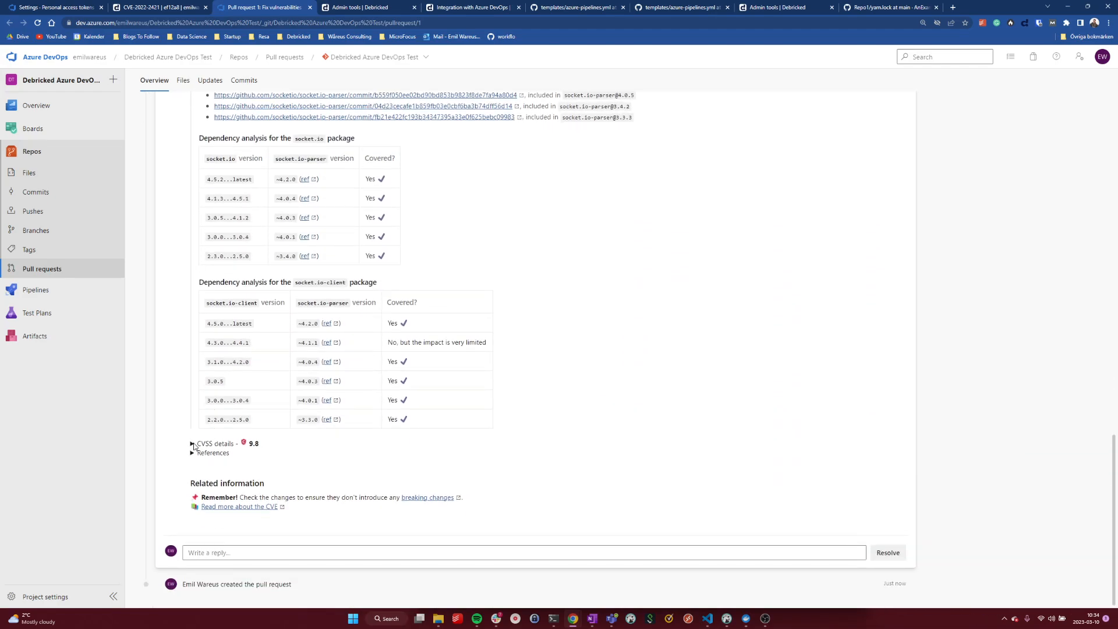
# Expand the CVSS details and the references in the pull request comment and review them
pyautogui.click(193, 444)
pyautogui.scroll(-4, 215, 426)
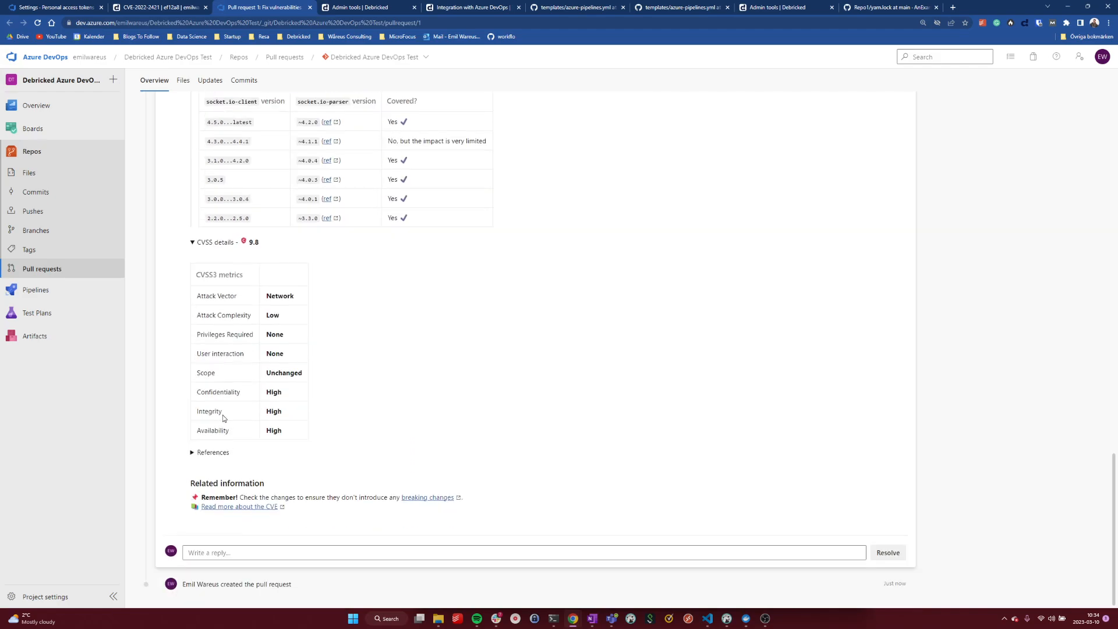
pyautogui.click(193, 456)
pyautogui.scroll(-2, 249, 295)
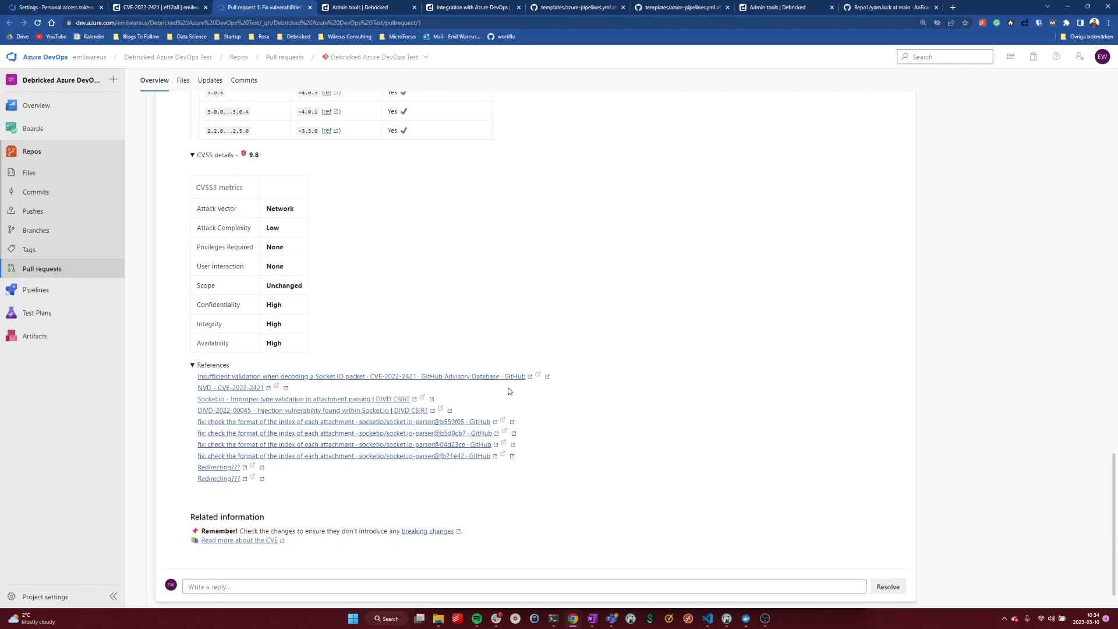
# Review the pull request's changed files, checking the karma version change in package.json and the yarn.lock changes, and return to the overview
pyautogui.scroll(15, 412, 289)
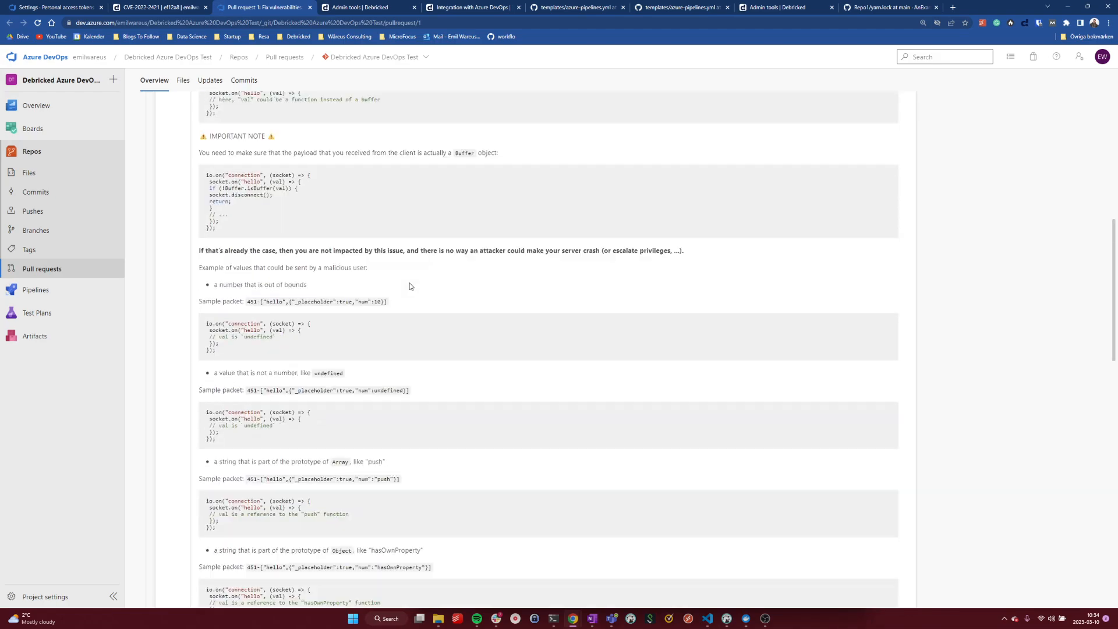
pyautogui.scroll(10, 411, 290)
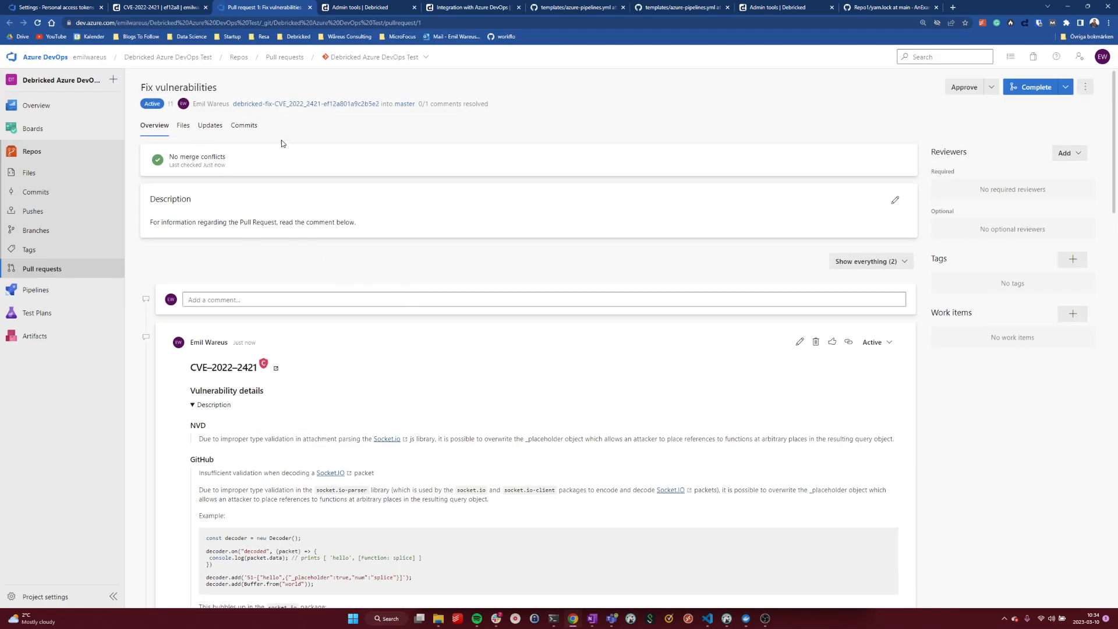
pyautogui.click(188, 132)
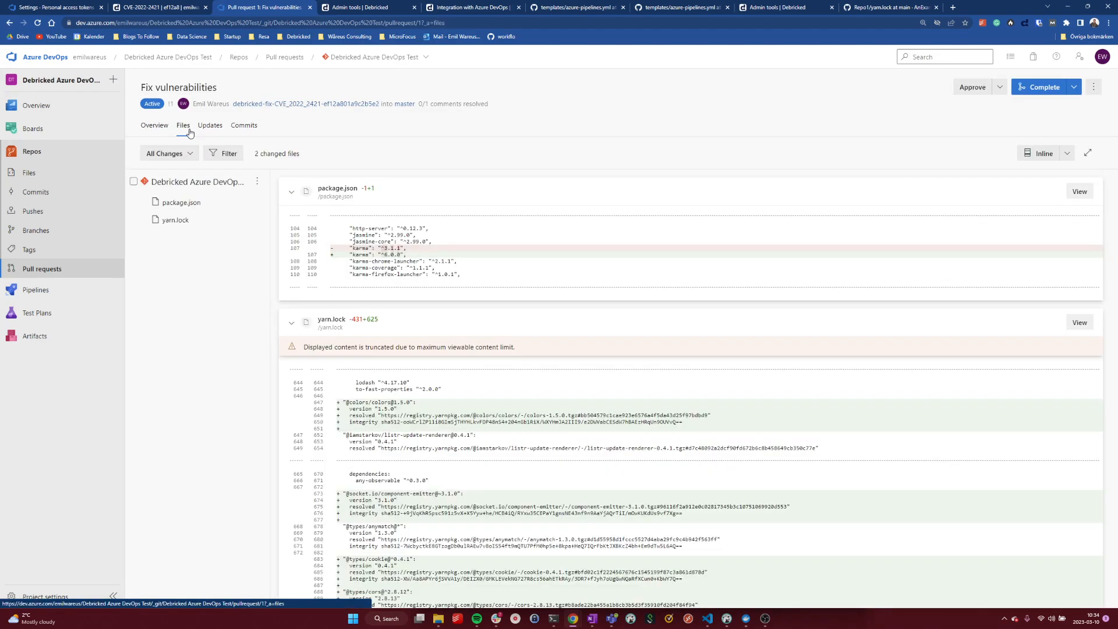
pyautogui.moveTo(406, 256); pyautogui.dragTo(351, 246)
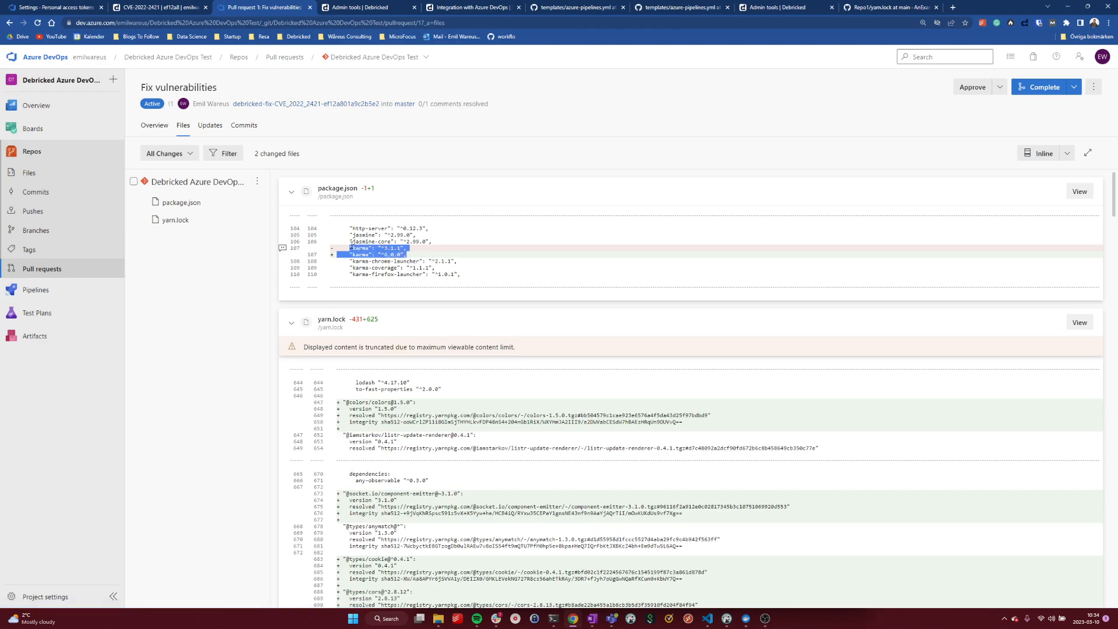
pyautogui.moveTo(393, 320); pyautogui.dragTo(314, 322)
pyautogui.click(236, 299)
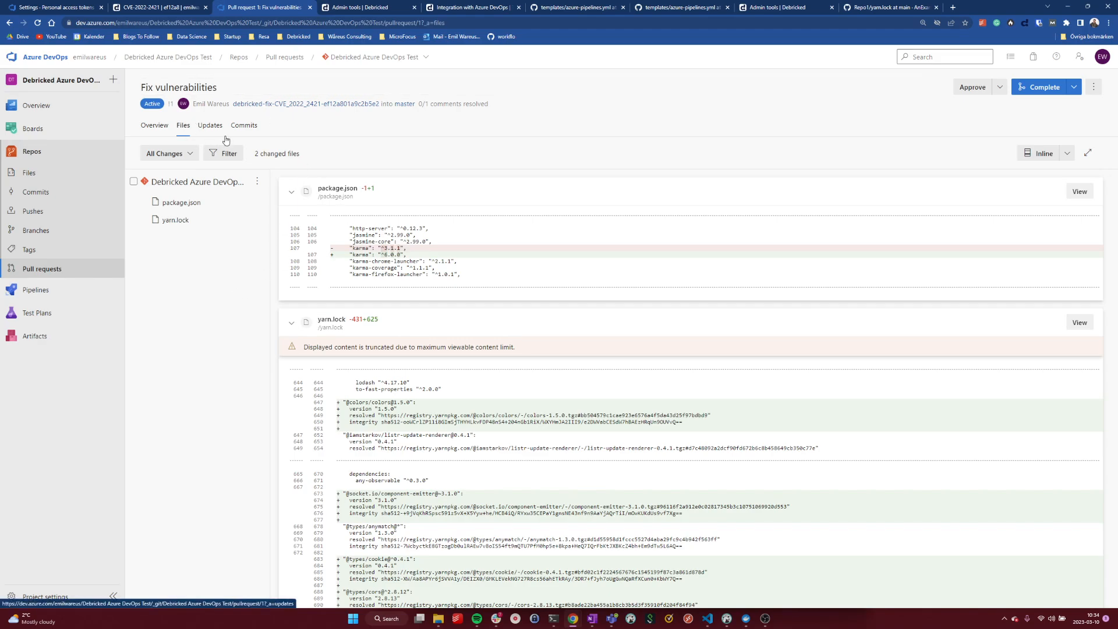
pyautogui.click(156, 127)
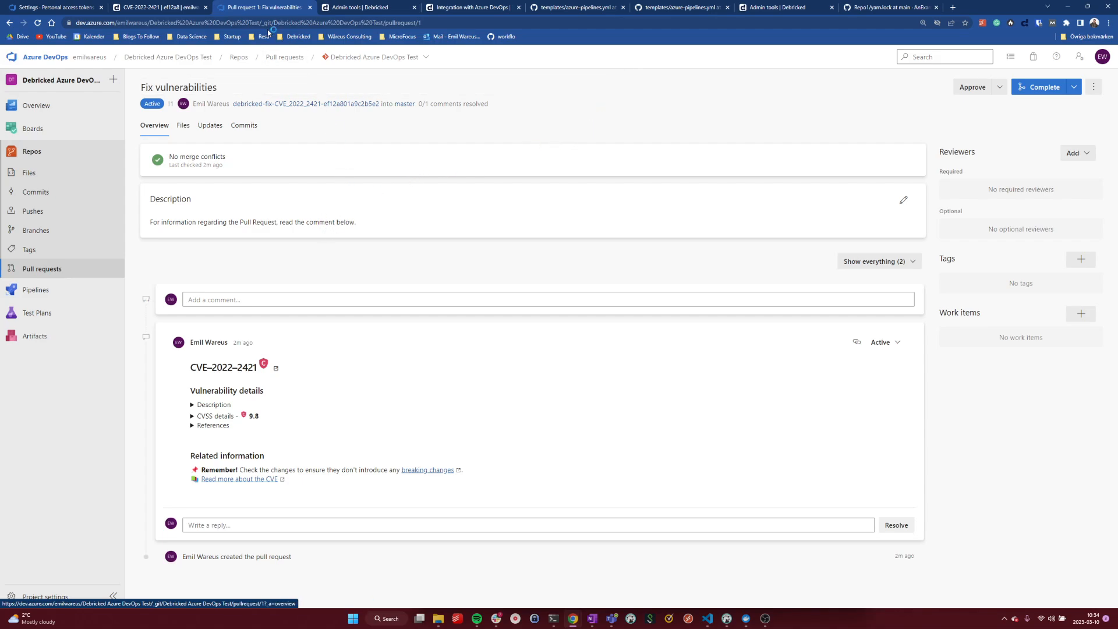
# Switch to Debricked, open the Debricked Azure DevOps Test repository and show the vulnerabilities of the debricked-fix-CVE_2022_2421 branch
pyautogui.click(174, 8)
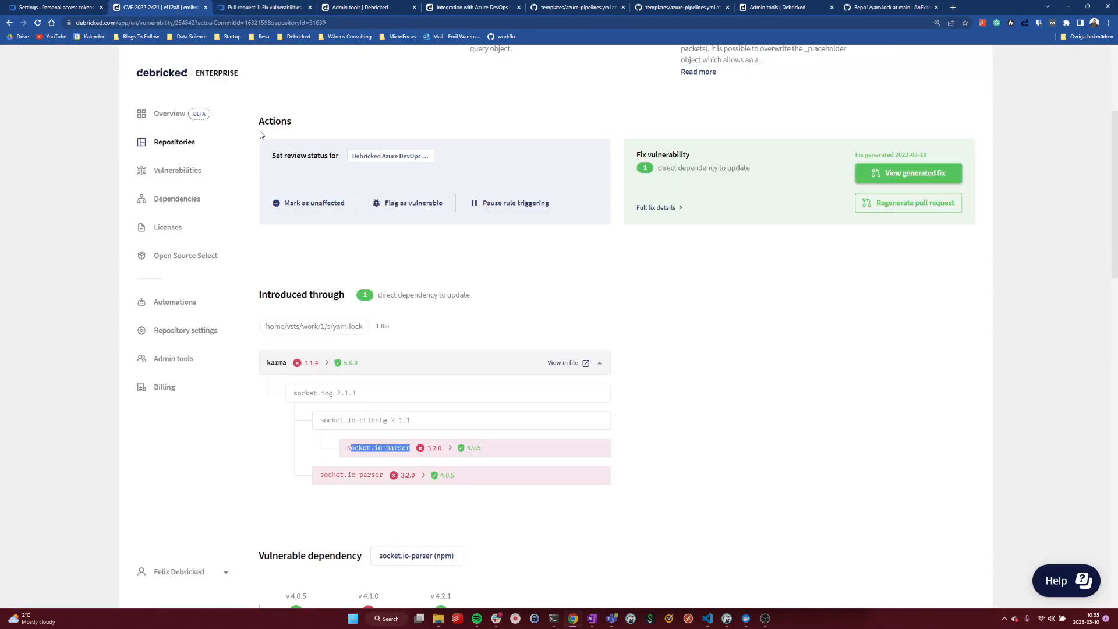
pyautogui.scroll(4, 387, 231)
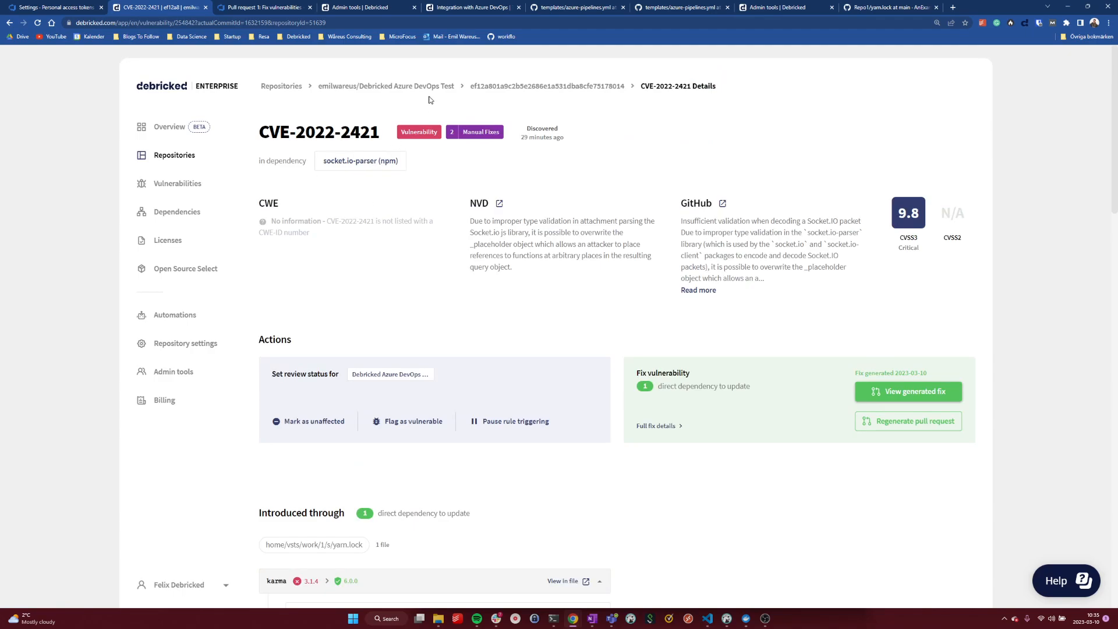
pyautogui.click(443, 87)
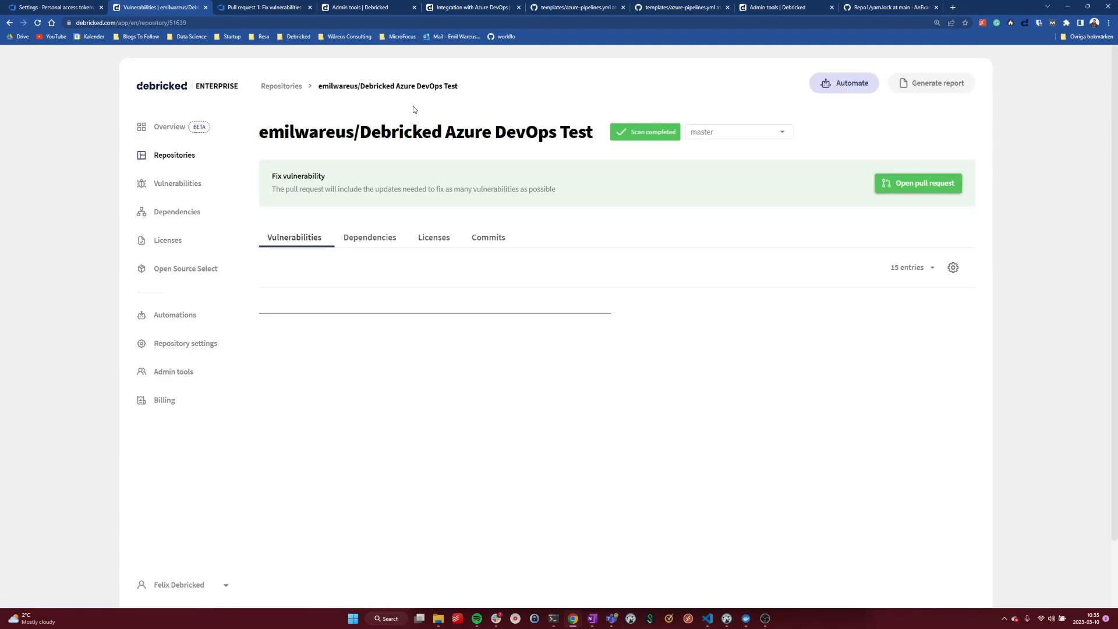
pyautogui.click(722, 133)
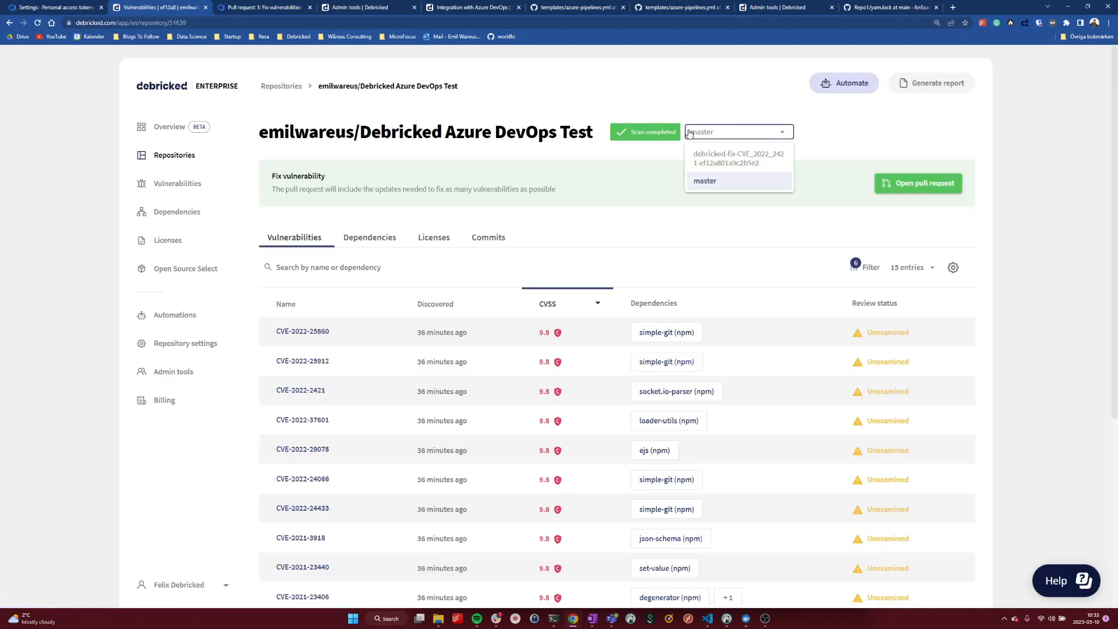
pyautogui.click(714, 159)
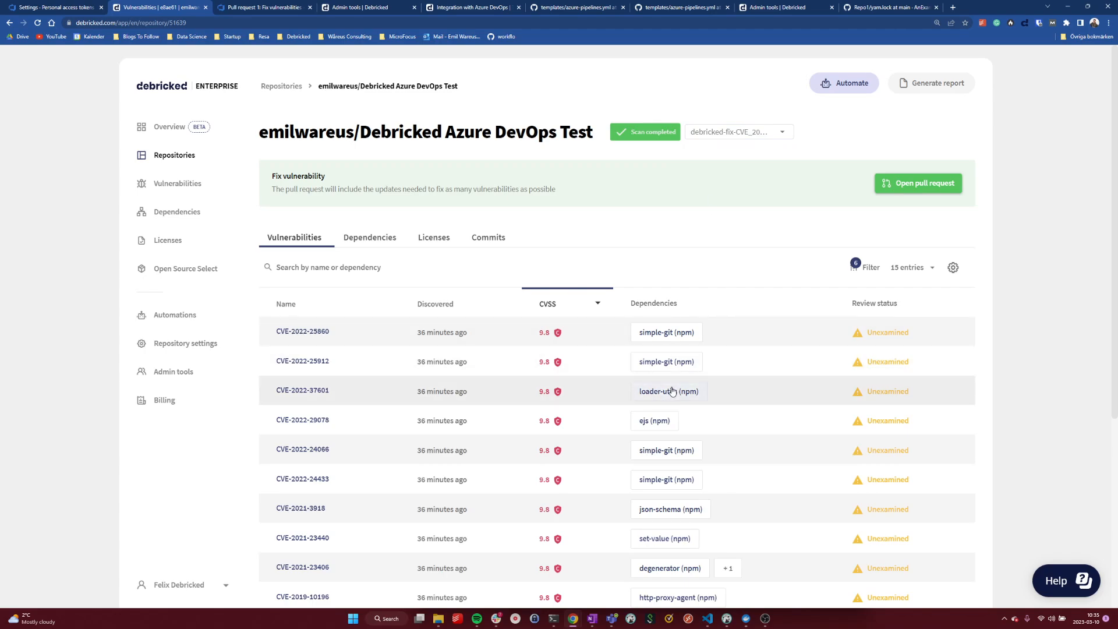
# Compare the vulnerability list of the master branch, looking for CVE-2022-2421, with that of the fix branch
pyautogui.click(731, 133)
pyautogui.click(739, 182)
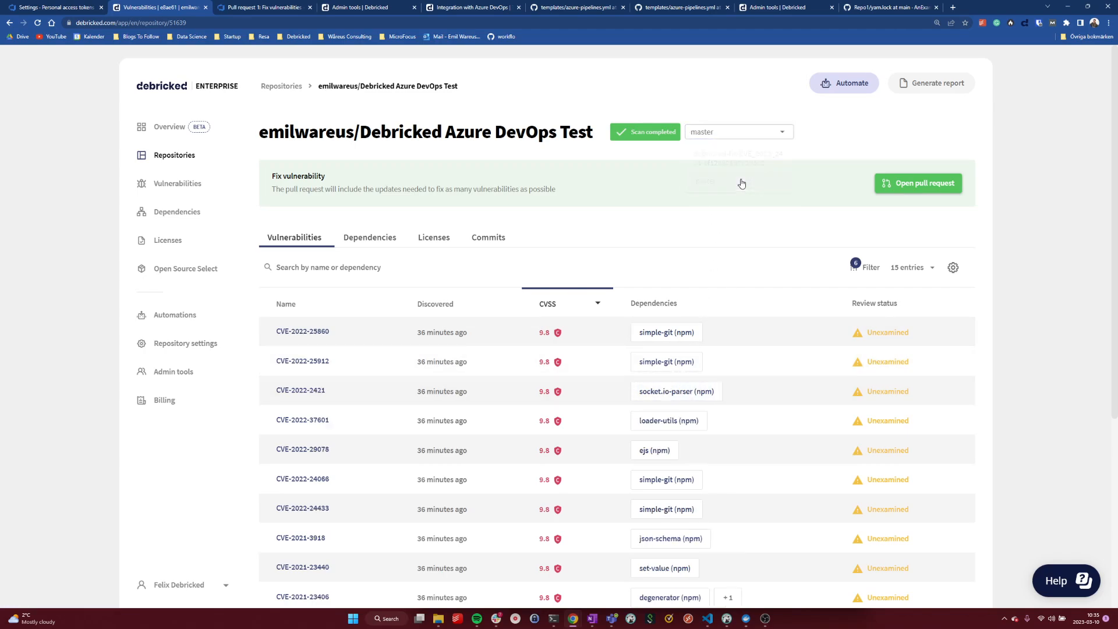
pyautogui.moveTo(301, 391); pyautogui.dragTo(362, 386)
pyautogui.click(772, 133)
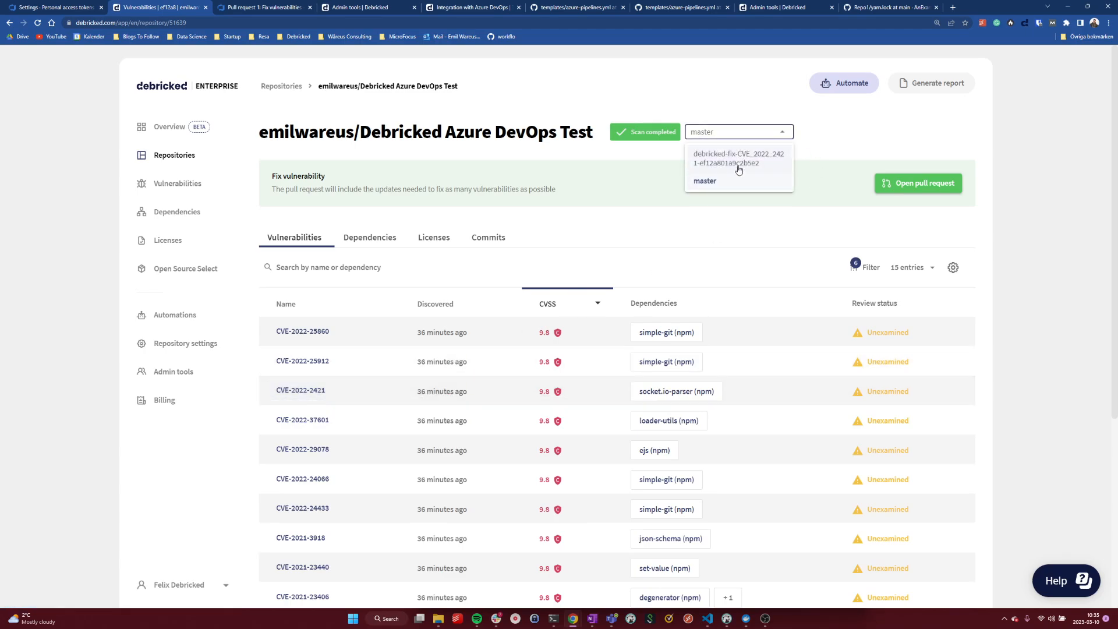
pyautogui.click(725, 159)
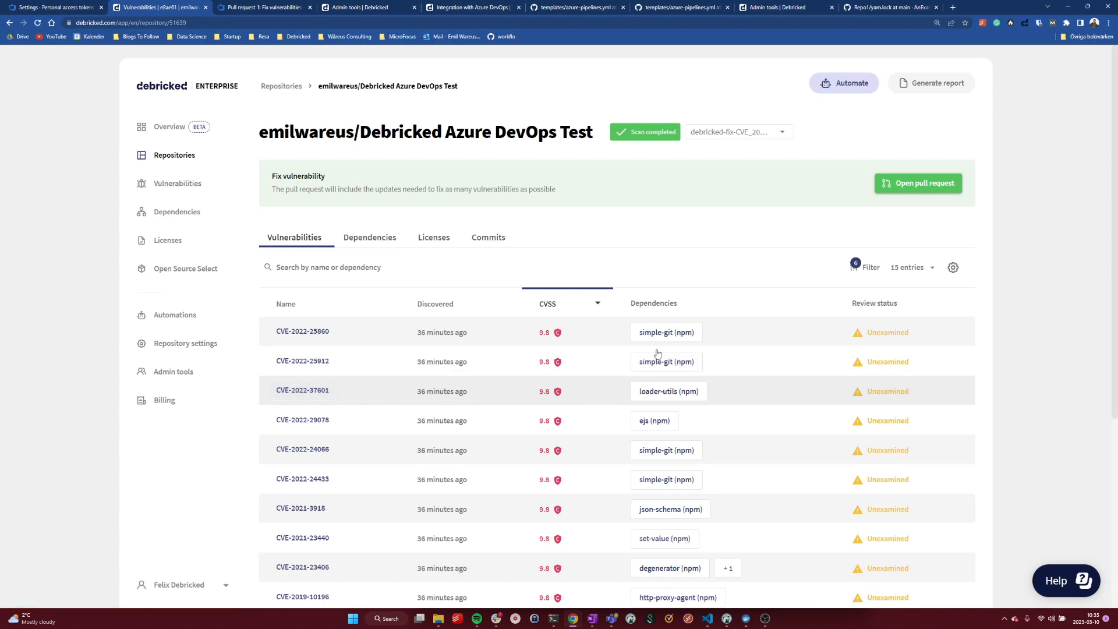
# Return to the pull request in Azure DevOps, approve it and complete its merge with merge type Merge (no fast forward)
pyautogui.click(251, 8)
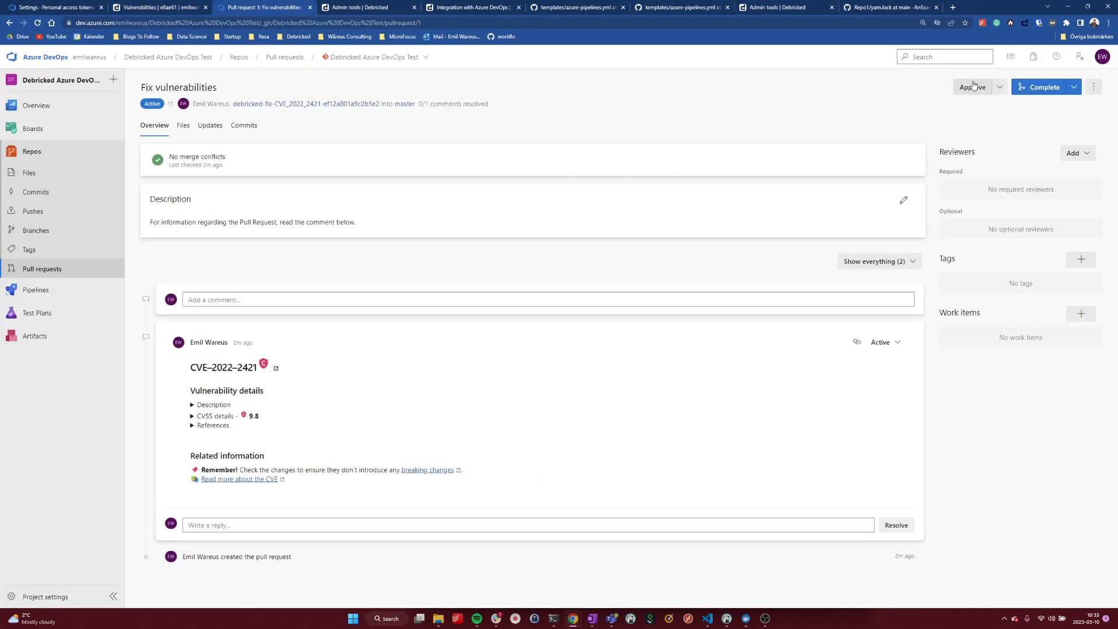
pyautogui.click(1001, 88)
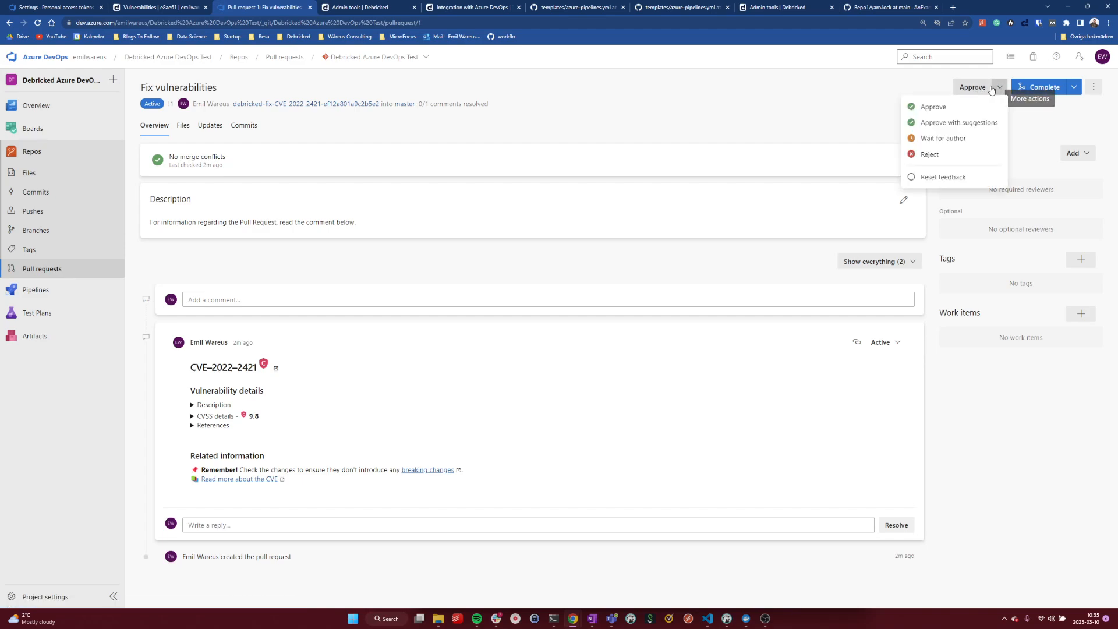
pyautogui.click(904, 80)
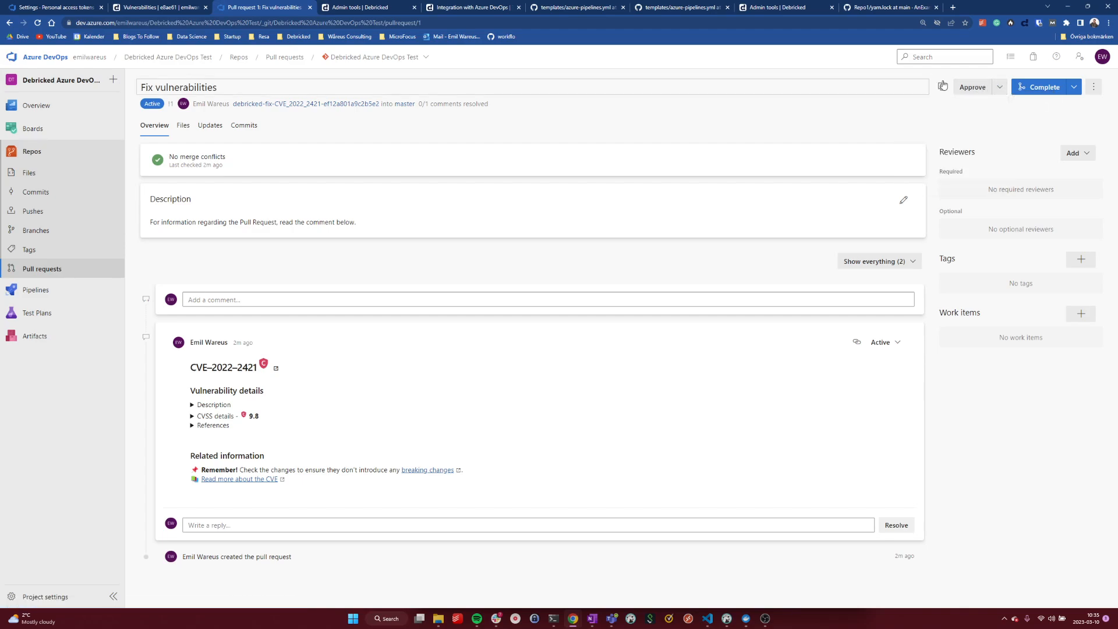
pyautogui.click(976, 87)
pyautogui.click(1026, 88)
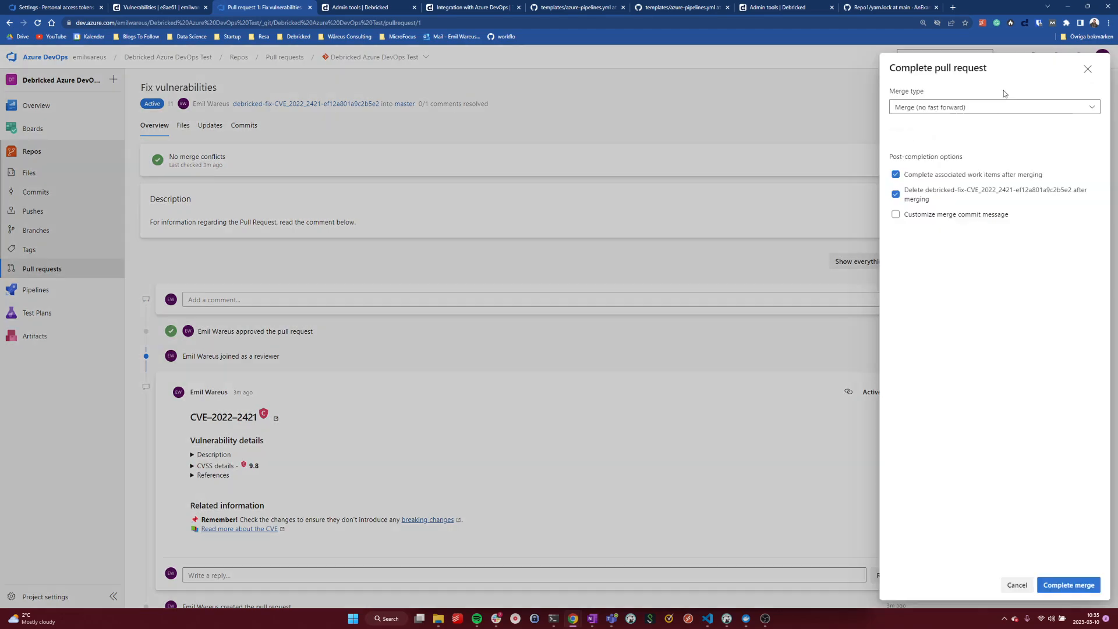
pyautogui.click(1071, 588)
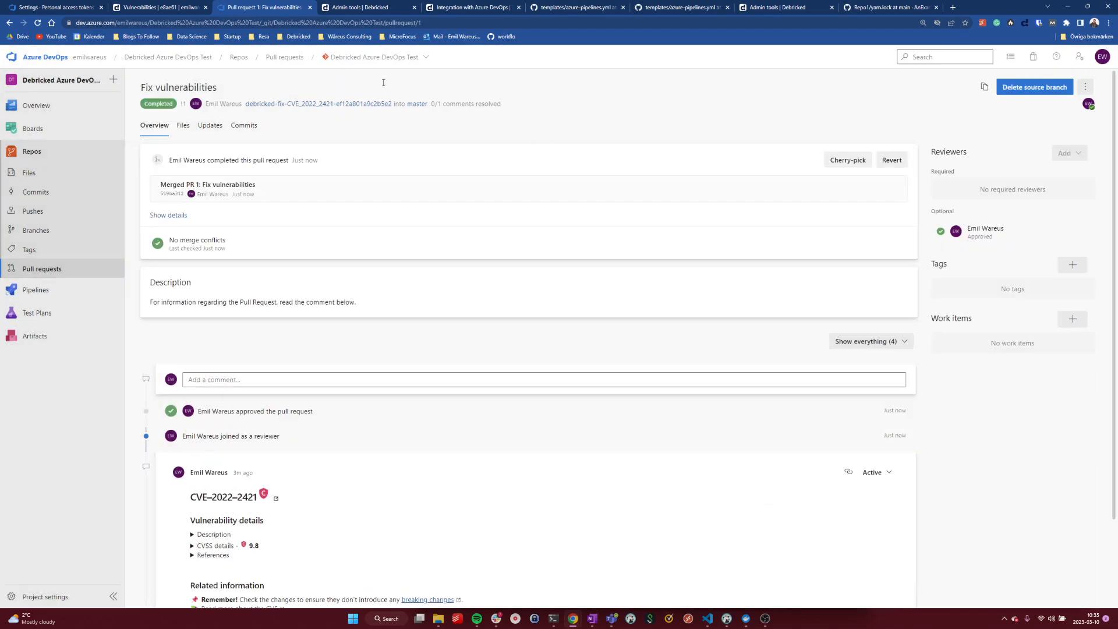
# Open package.json from the repository files on the master branch
pyautogui.click(33, 180)
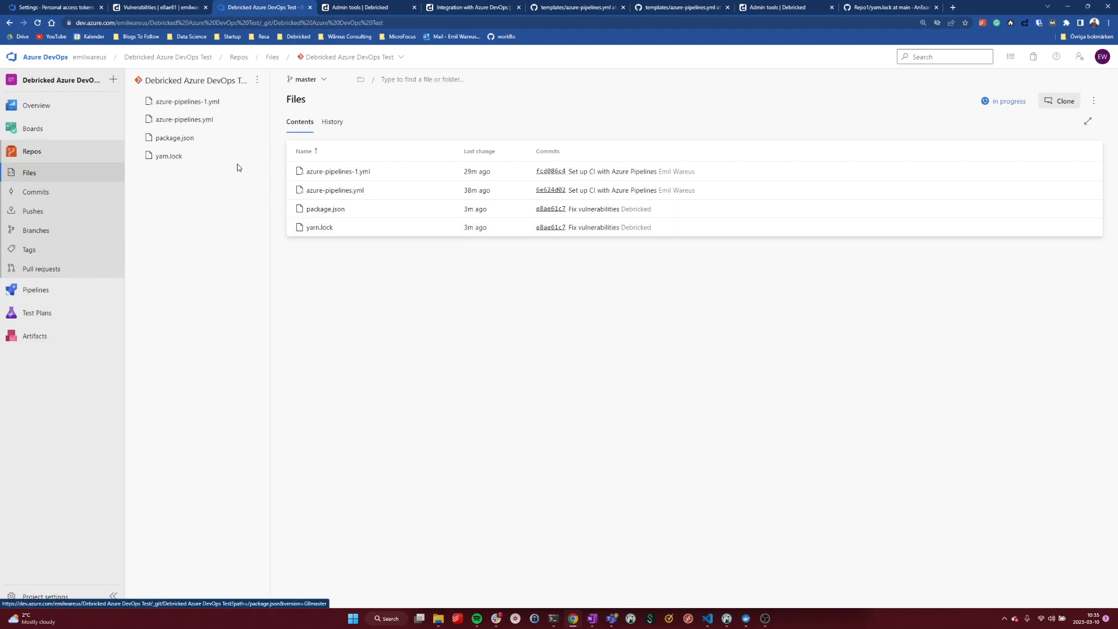
pyautogui.hotkey('alt', 'Left')
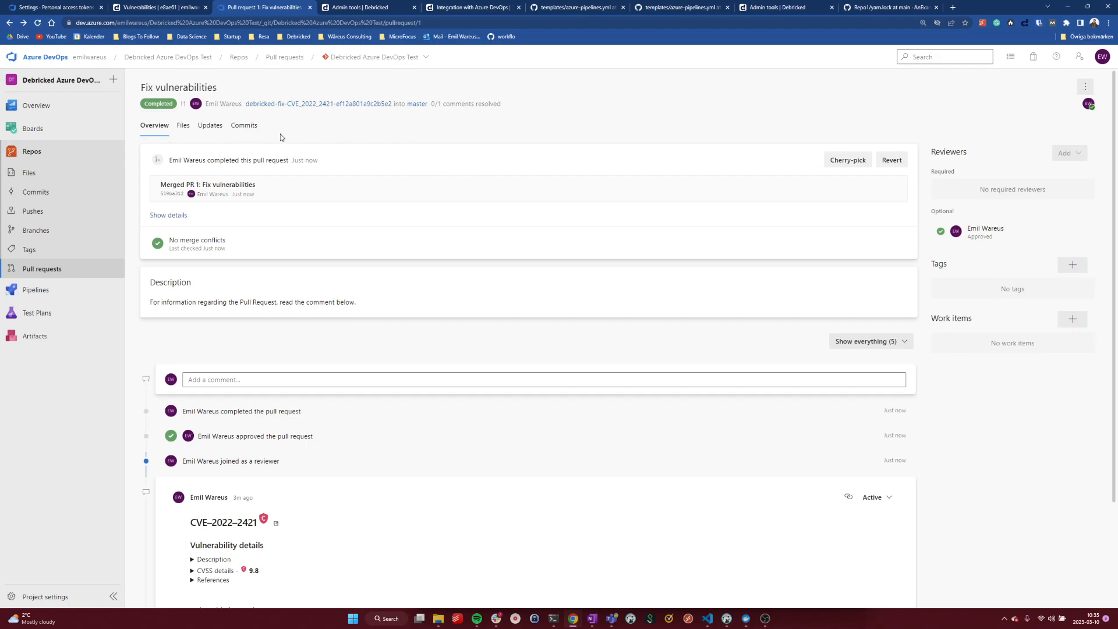
pyautogui.hotkey('alt', 'Right')
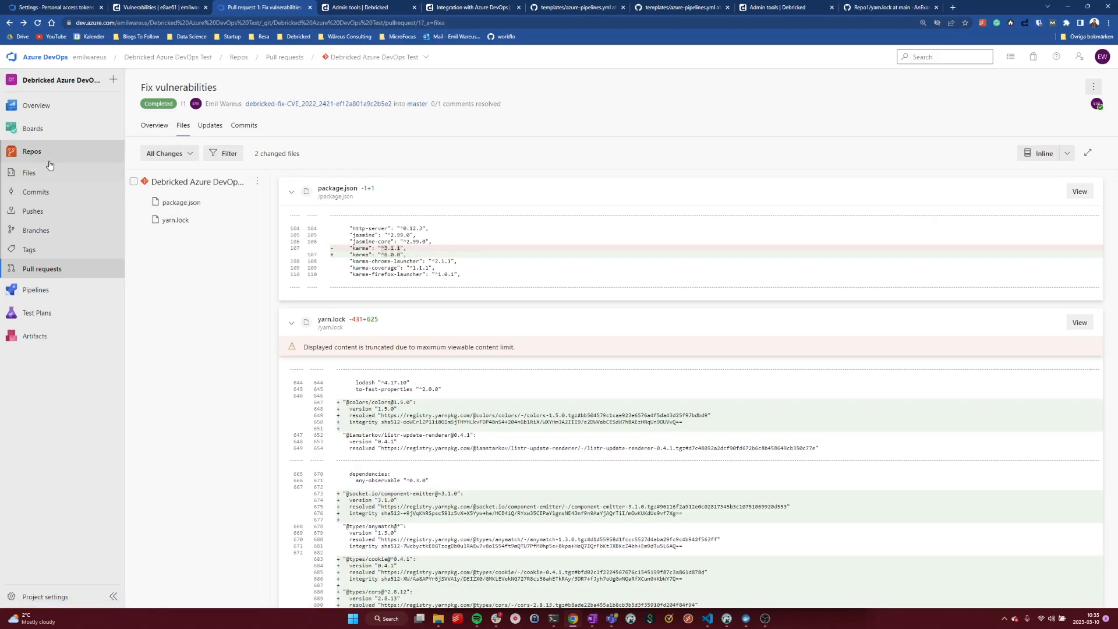
pyautogui.click(43, 169)
pyautogui.click(309, 209)
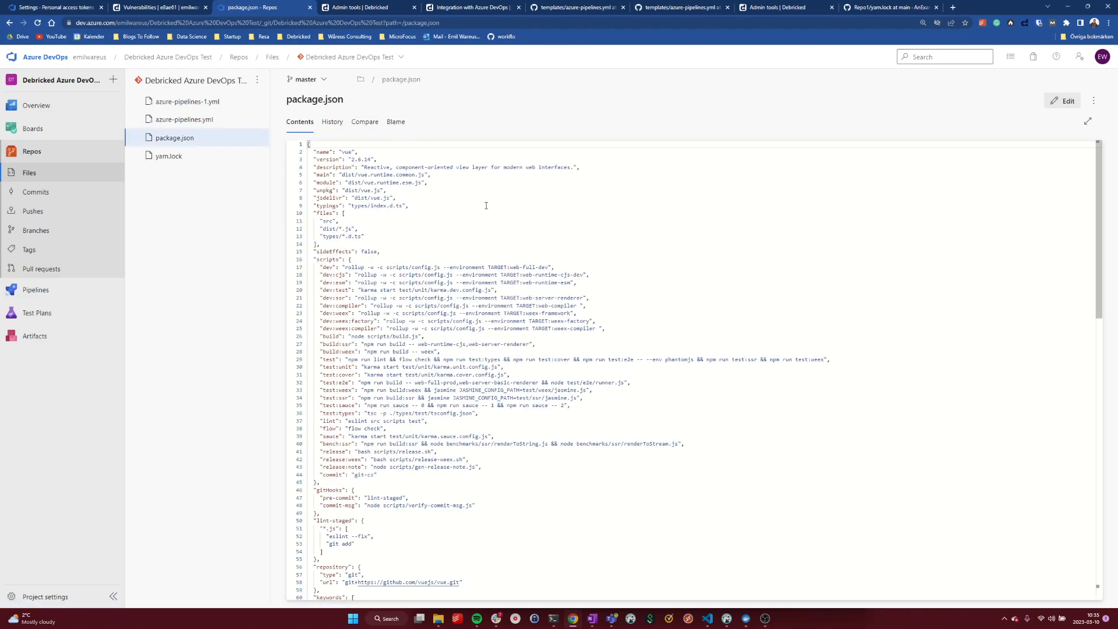
# Search package.json for "karma" and check the karma version in the devDependencies
pyautogui.hotkey('ctrl', 'f')
pyautogui.write('karma')
pyautogui.press('Return')
pyautogui.press('Return')
pyautogui.press('Return')
pyautogui.press('Return')
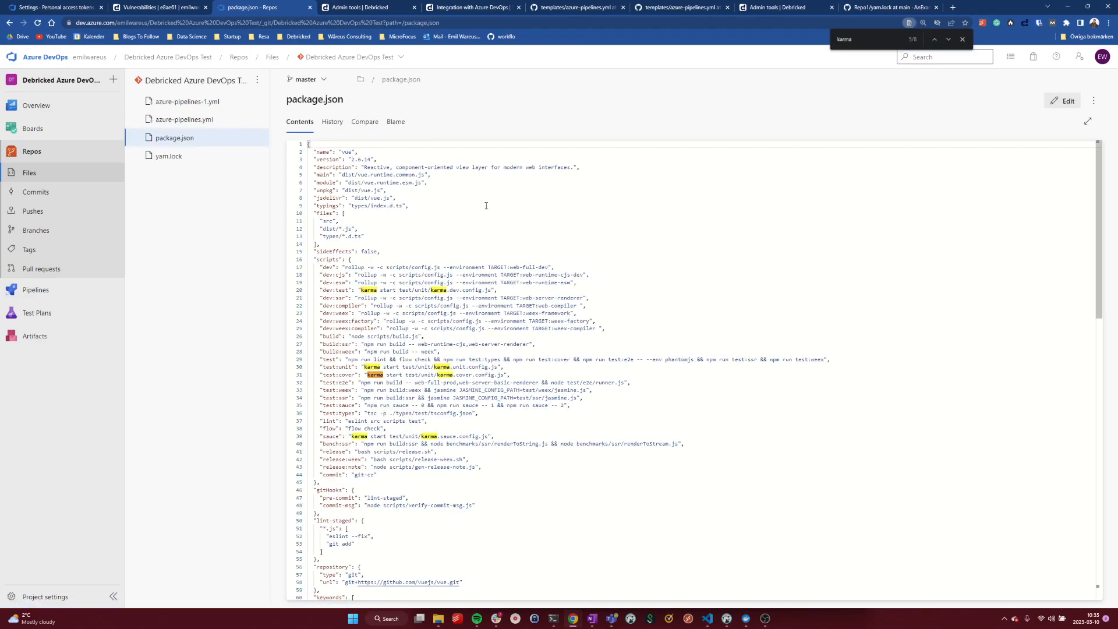
pyautogui.press('Return')
pyautogui.press('Return')
pyautogui.press('Return')
pyautogui.press('Escape')
pyautogui.scroll(-5, 716, 175)
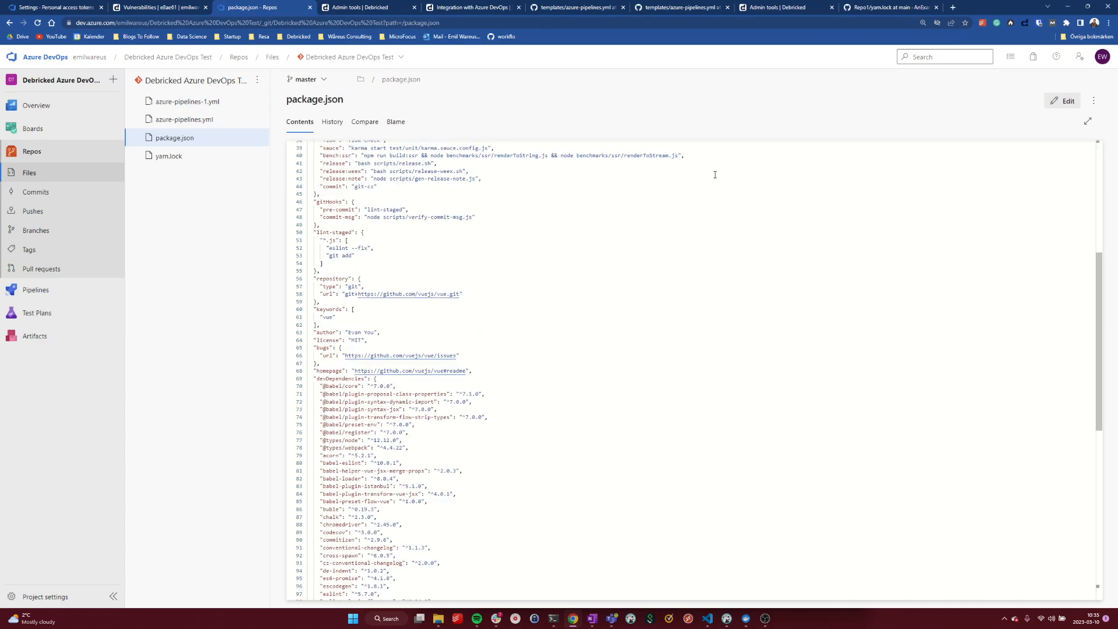
pyautogui.scroll(-10, 665, 197)
# Open the Merged PR 1 run of the Debricked Azure DevOps Test (1) pipeline and view its Debricked scan job log
pyautogui.hotkey('alt', 'Left')
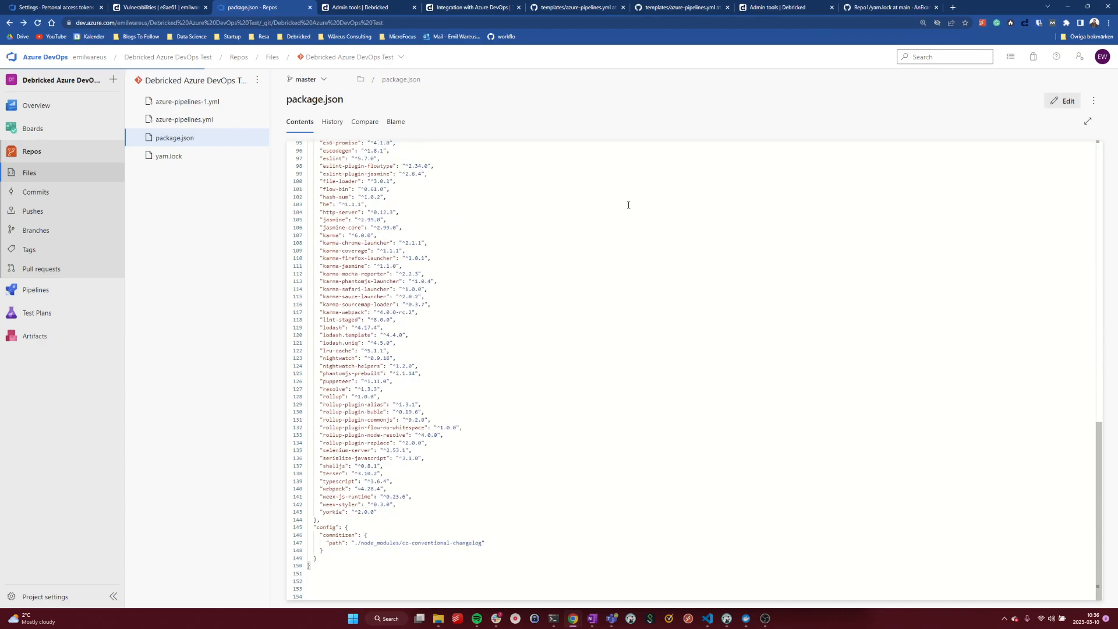
pyautogui.hotkey('alt', 'Left')
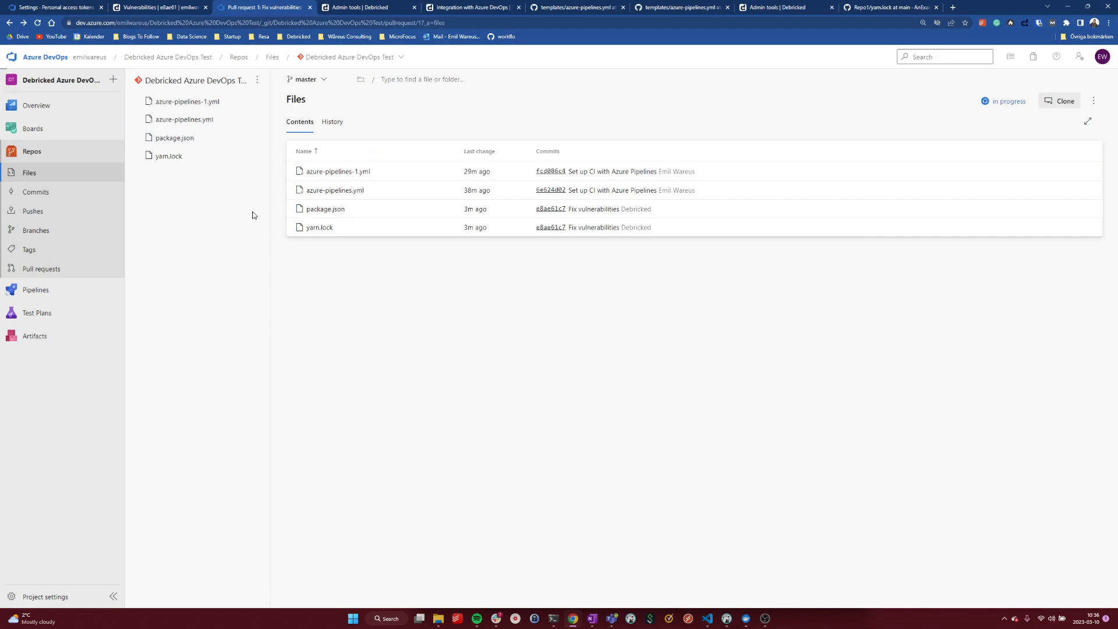
pyautogui.click(36, 289)
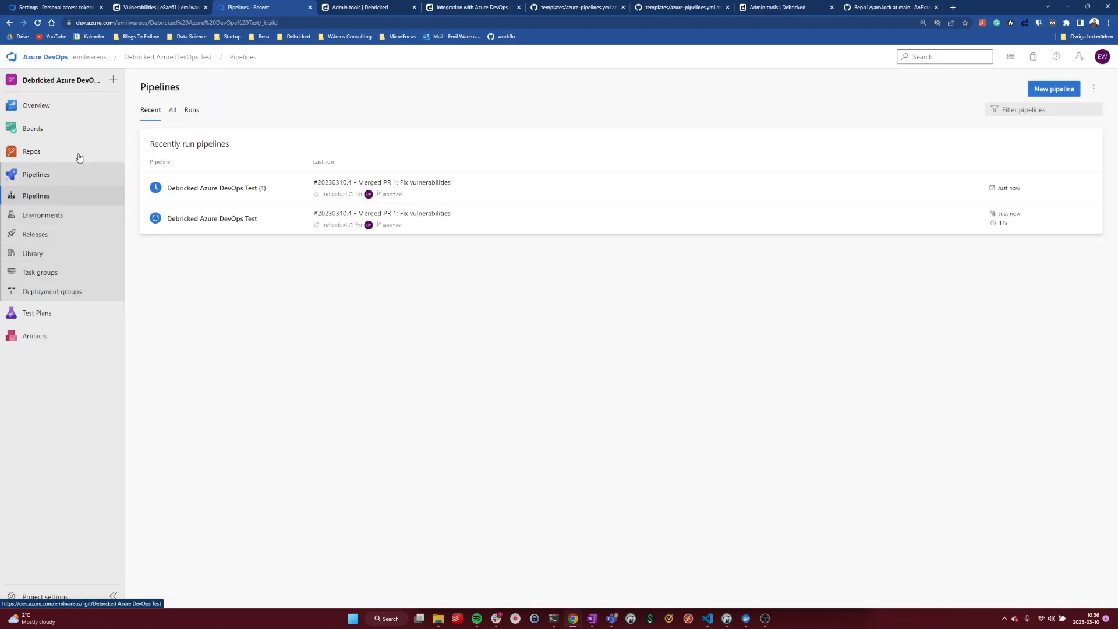
pyautogui.click(221, 190)
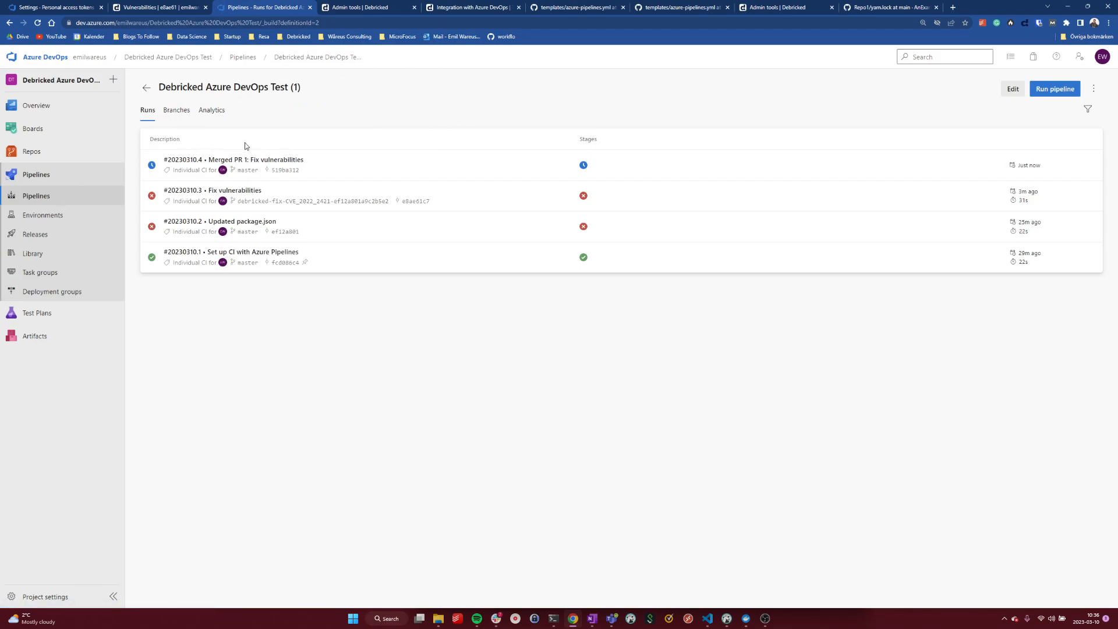
pyautogui.click(313, 168)
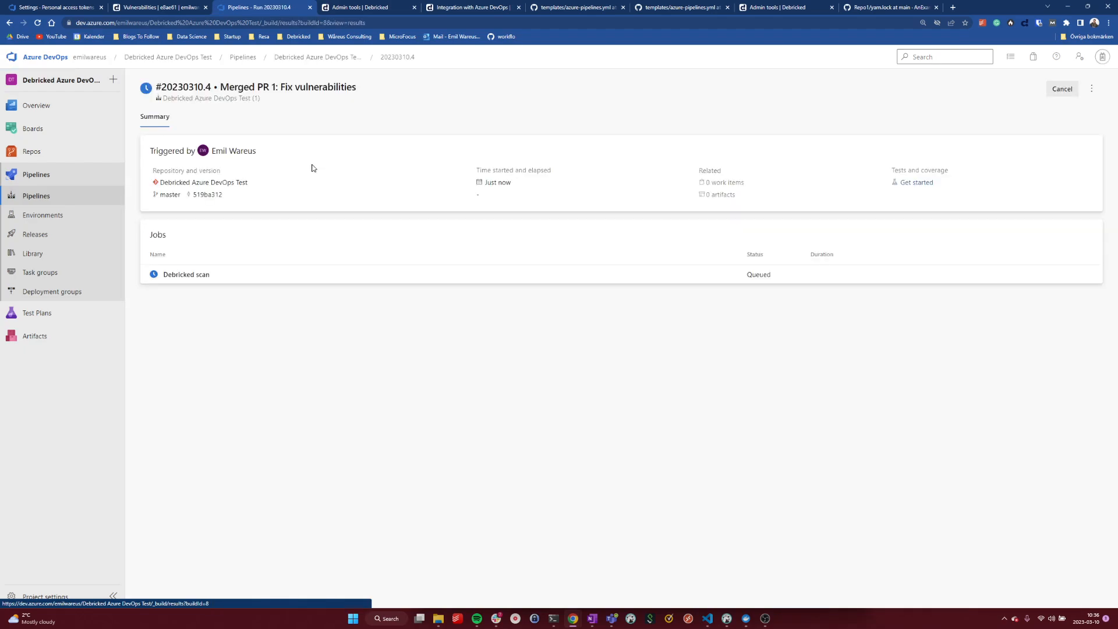
pyautogui.click(196, 275)
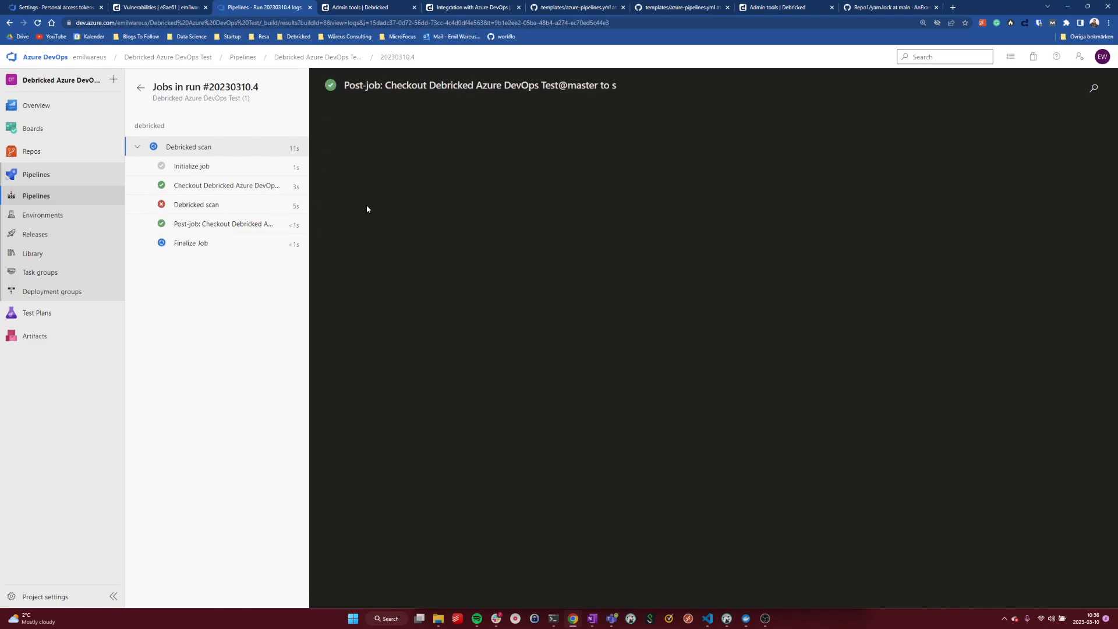
pyautogui.click(291, 149)
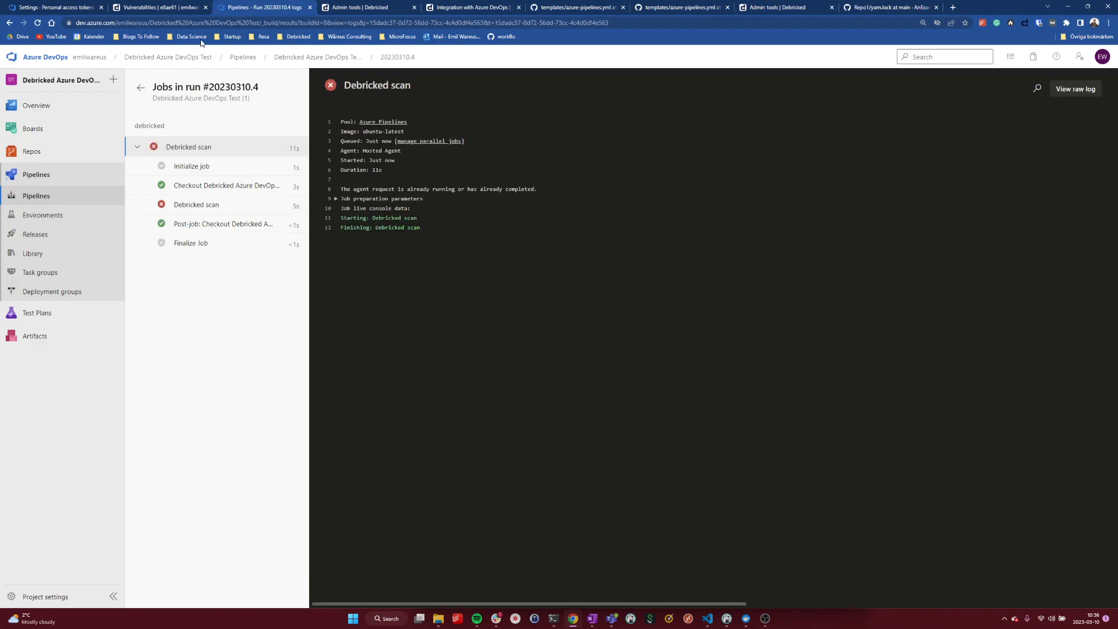
# Switch to Debricked, reopen the Debricked Azure DevOps Test repository from the repositories list and list the master branch's commits
pyautogui.click(172, 8)
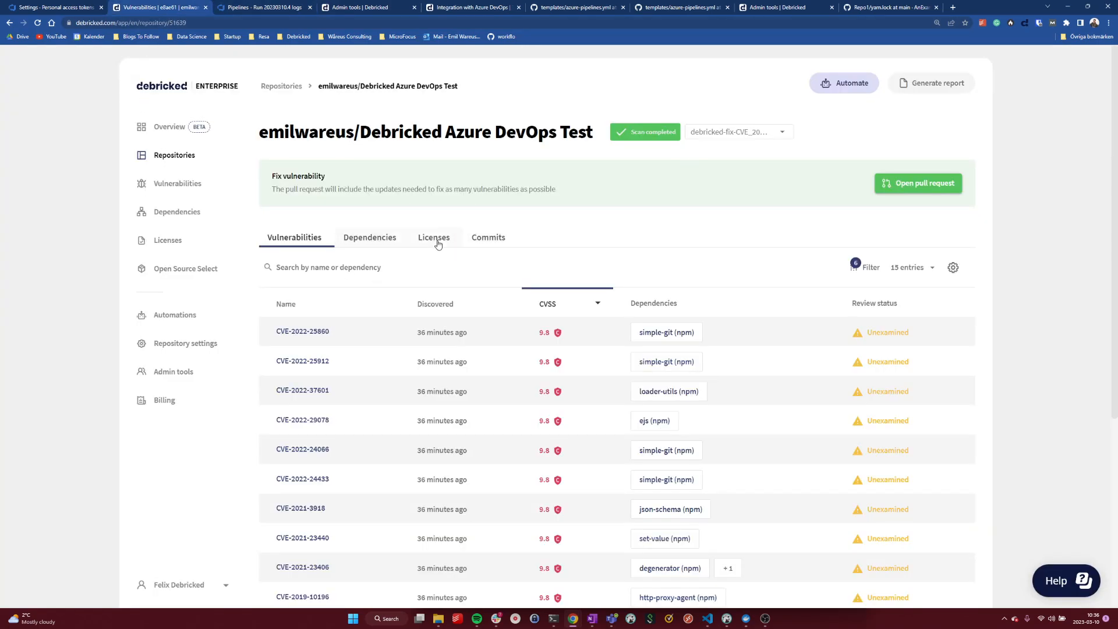
pyautogui.click(496, 243)
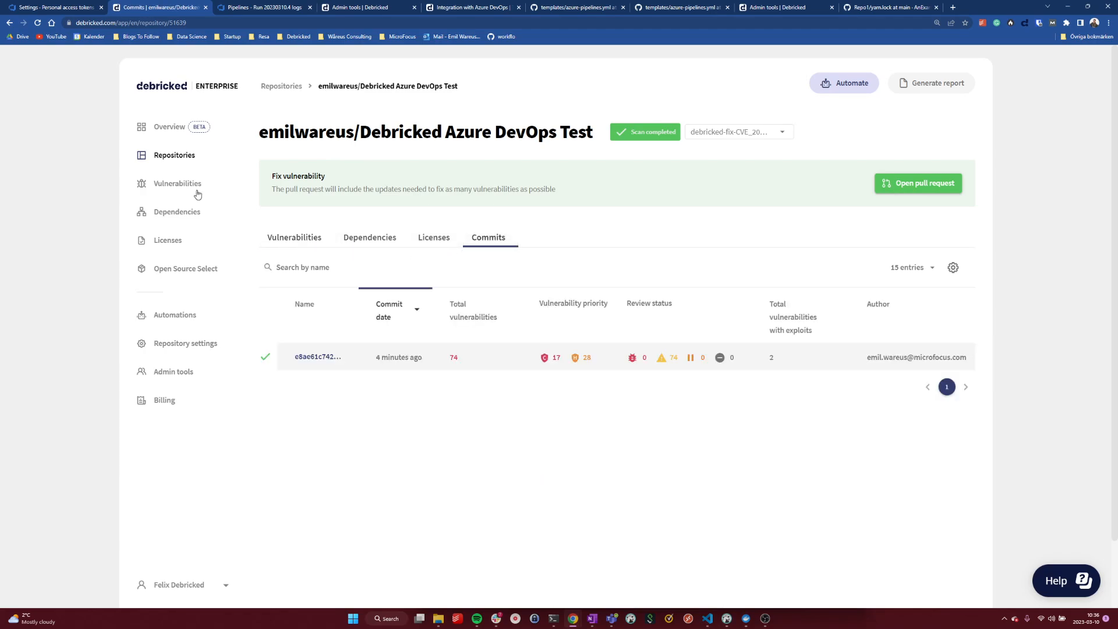
pyautogui.click(282, 87)
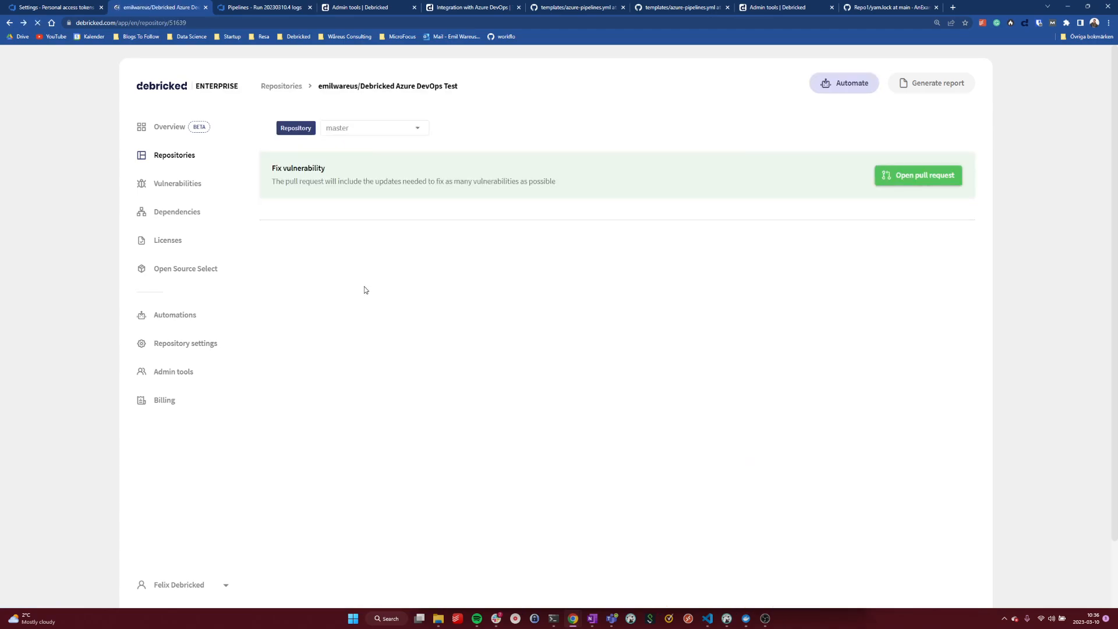
pyautogui.click(469, 245)
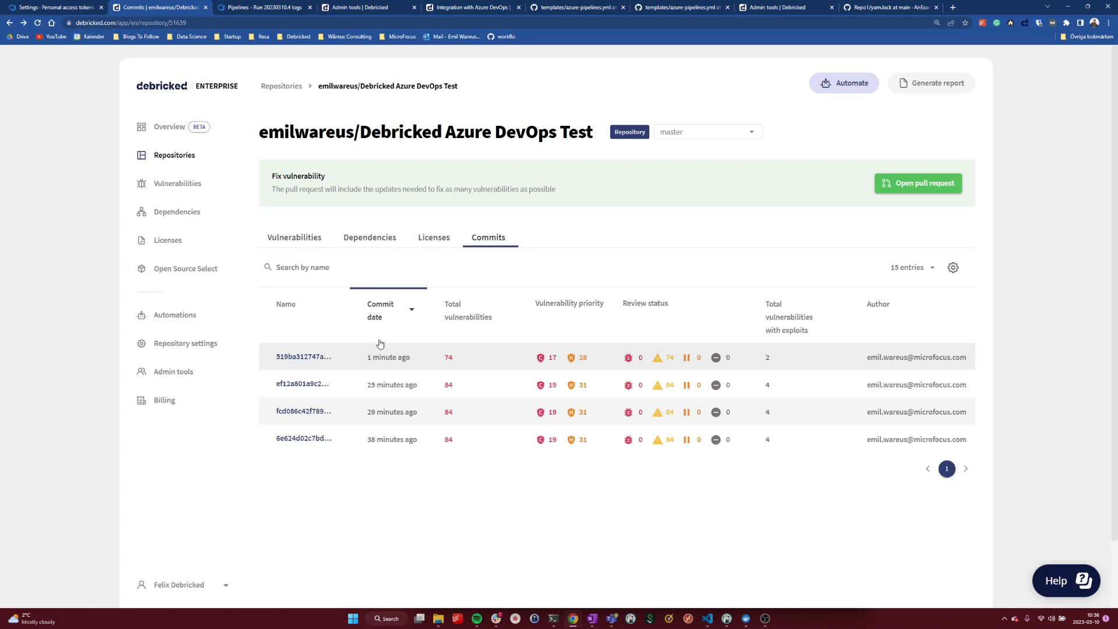
# Check the newest master commit's date and total vulnerabilities, and open that commit, 519ba312747a
pyautogui.click(717, 134)
pyautogui.click(680, 182)
pyautogui.moveTo(364, 359); pyautogui.dragTo(440, 361)
pyautogui.click(308, 357)
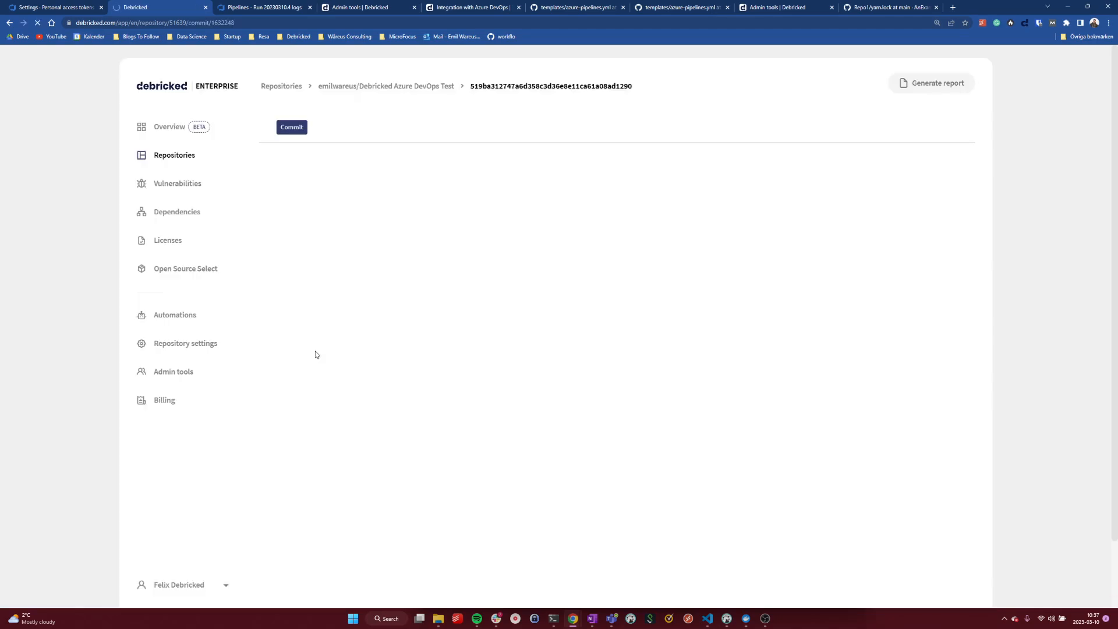